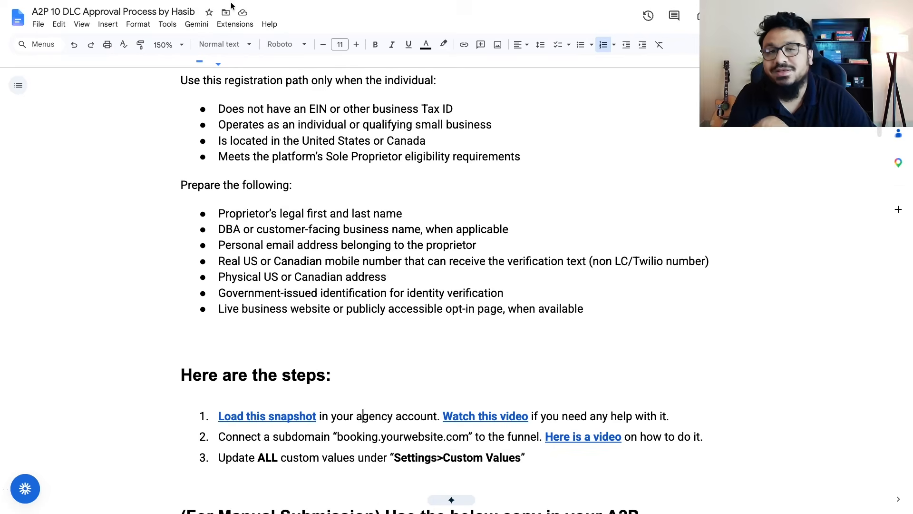
Switch to Lead Buster and choose the snapshot "Own - [Snapshot] A2P 10DLC" to load with all of its assets
{"action": "left_click", "coordinate": [214, 22]}
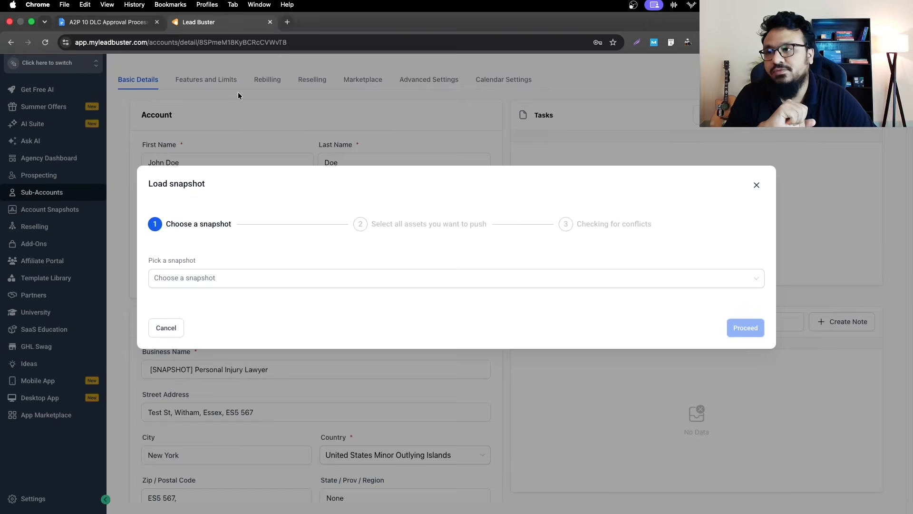
{"action": "left_click", "coordinate": [227, 281]}
{"action": "type", "text": "A2P"}
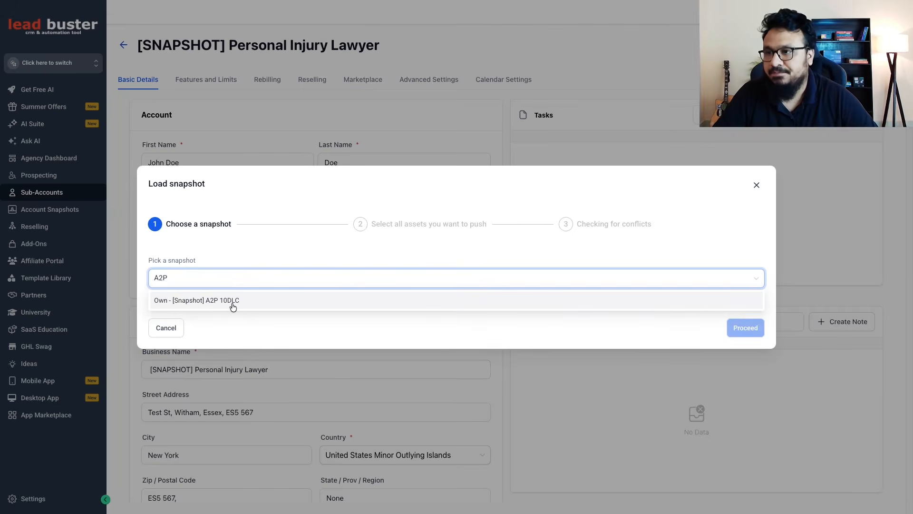
{"action": "left_click", "coordinate": [233, 301]}
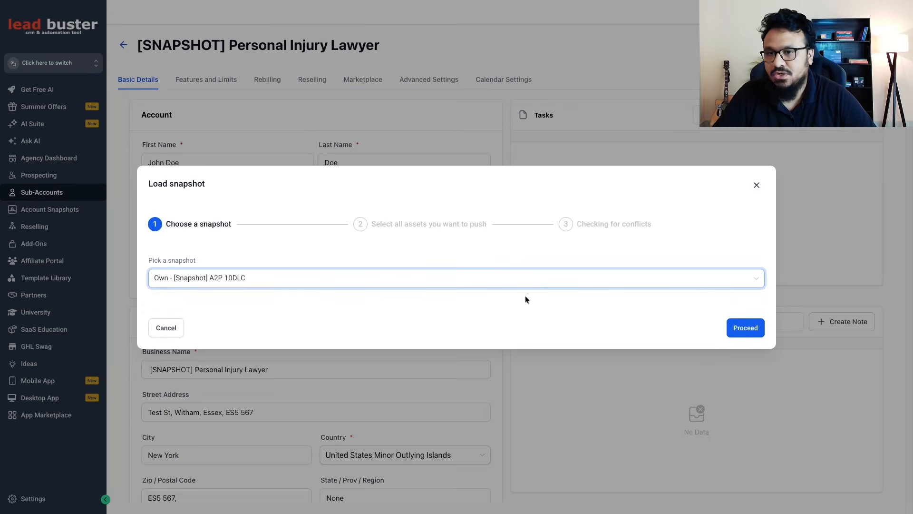
{"action": "left_click", "coordinate": [745, 329]}
{"action": "scroll", "coordinate": [666, 218], "scroll_direction": "down", "scroll_amount": 5}
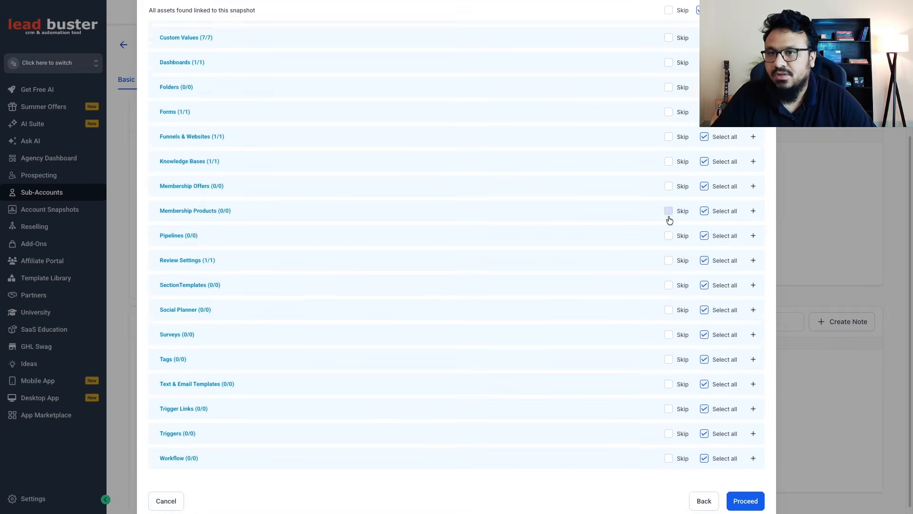
{"action": "left_click", "coordinate": [742, 490]}
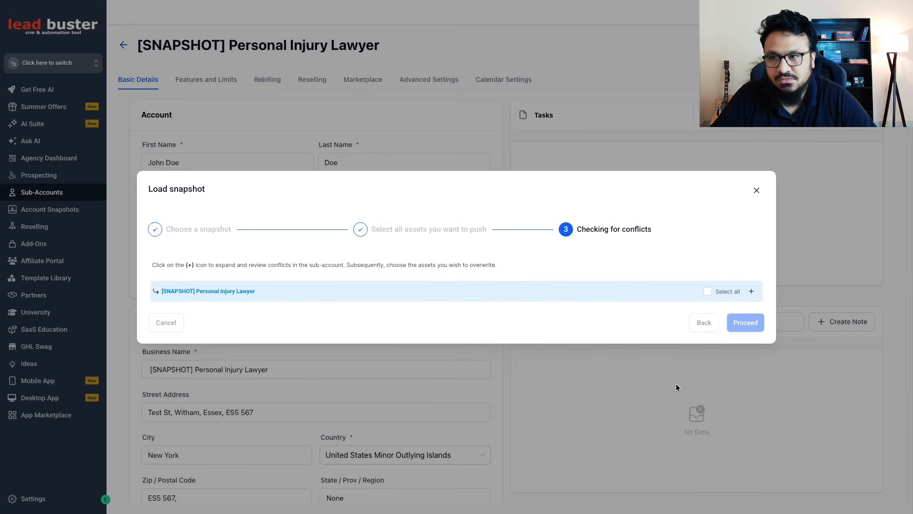
Overwrite all conflicting assets in the [SNAPSHOT] Personal Injury Lawyer sub-account, confirming with CONFIRM, and close the snapshot dialog
{"action": "left_click", "coordinate": [707, 292]}
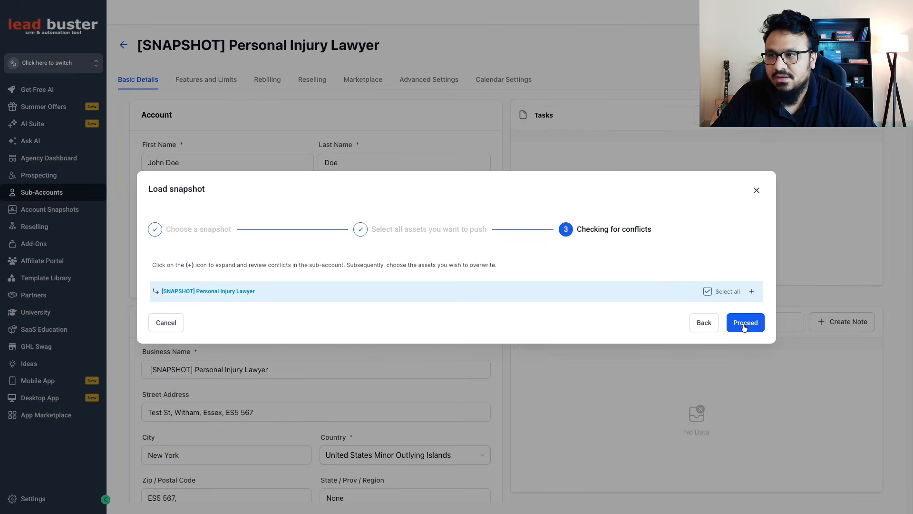
{"action": "left_click", "coordinate": [745, 326]}
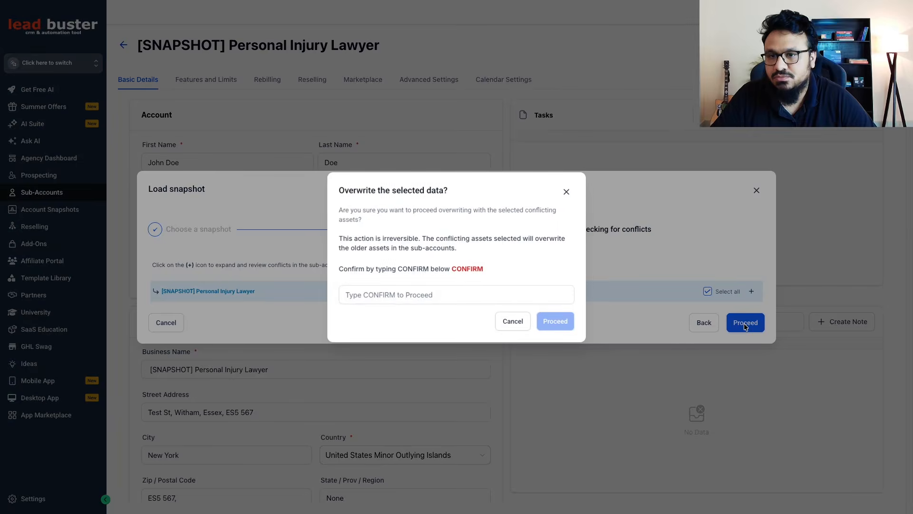
{"action": "double_click", "coordinate": [467, 268]}
{"action": "key", "text": "ctrl+c"}
{"action": "left_click", "coordinate": [459, 296]}
{"action": "key", "text": "ctrl+v"}
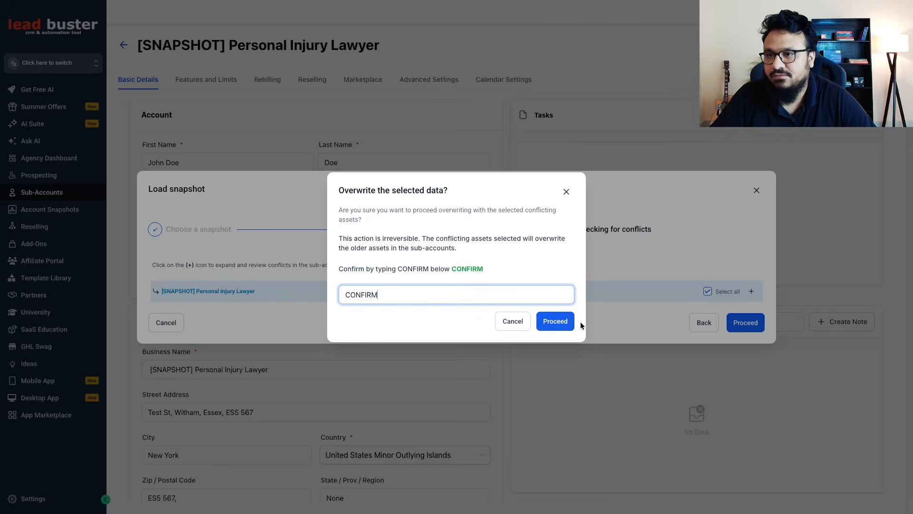
{"action": "left_click", "coordinate": [566, 321]}
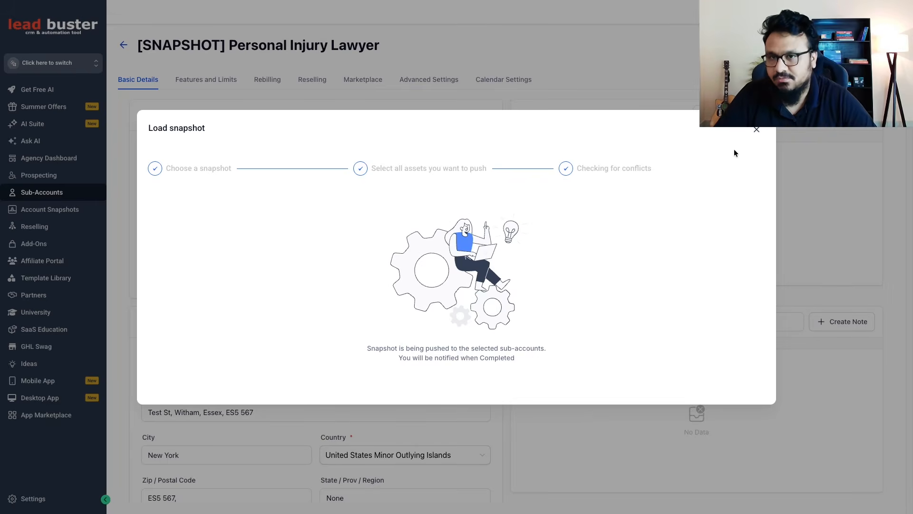
{"action": "left_click", "coordinate": [755, 130]}
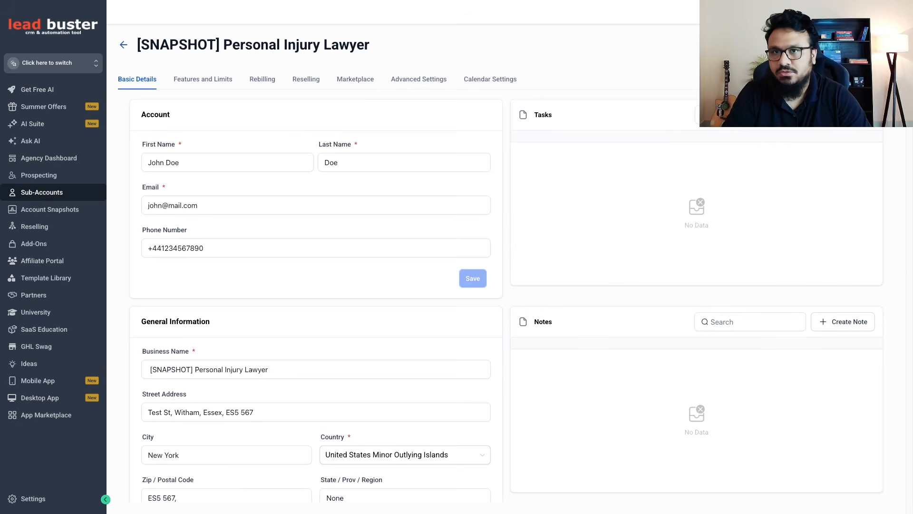
Switch into the sub-account and start connecting a Funnel/Website/Store/Blog/Webinar domain in its domain settings
{"action": "left_click", "coordinate": [841, 45]}
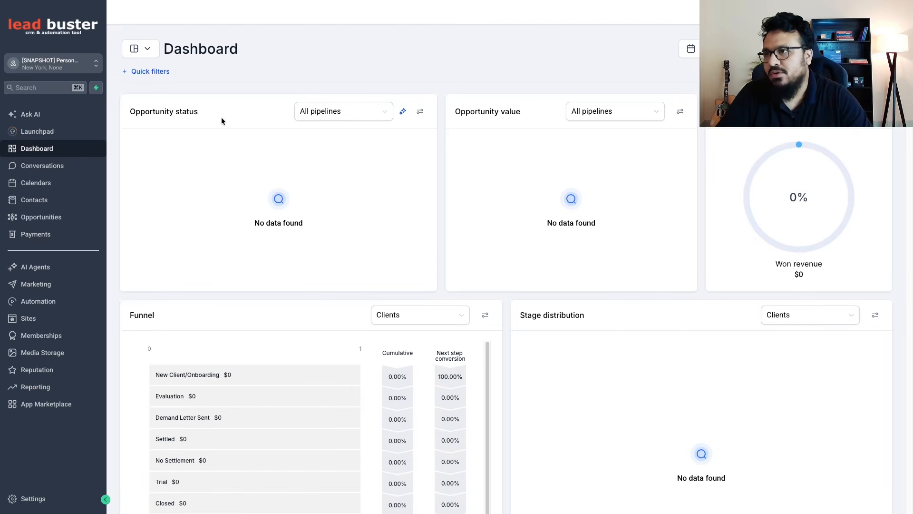
{"action": "left_click", "coordinate": [42, 505]}
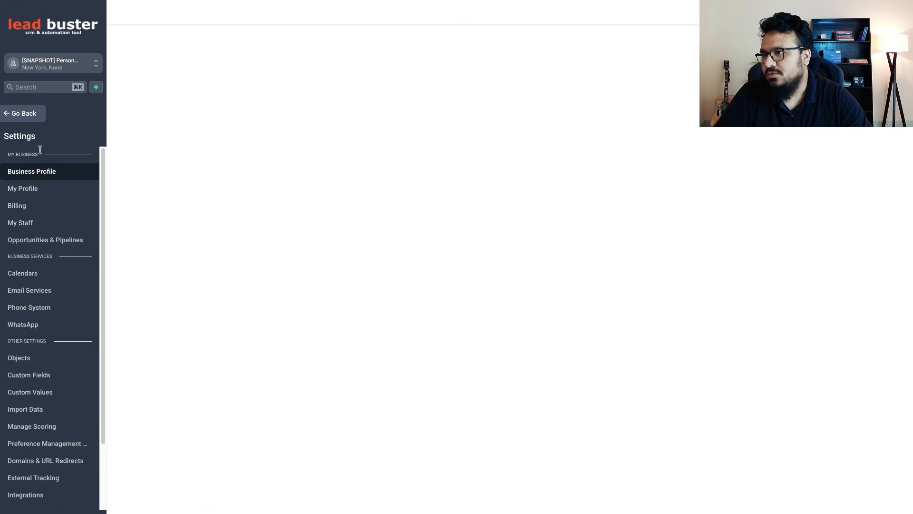
{"action": "left_click", "coordinate": [45, 460]}
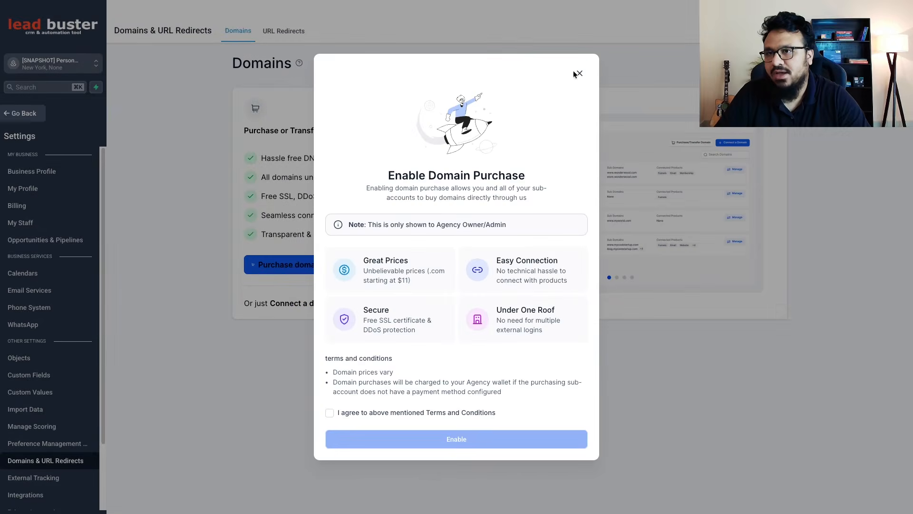
{"action": "left_click", "coordinate": [577, 72]}
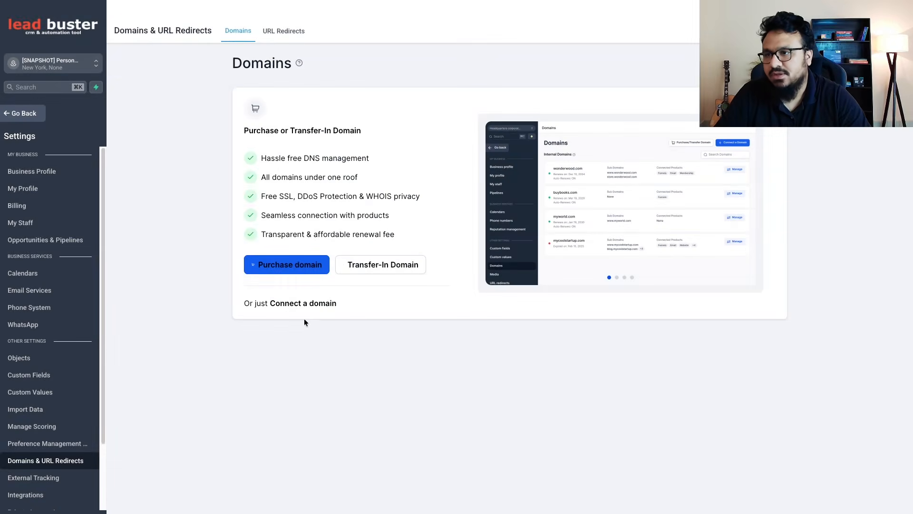
{"action": "left_click", "coordinate": [293, 305]}
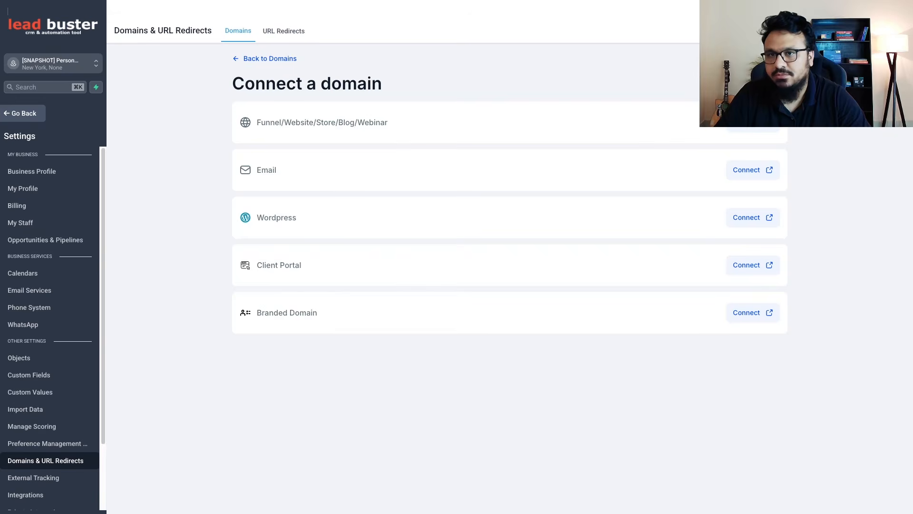
{"action": "left_click", "coordinate": [757, 126]}
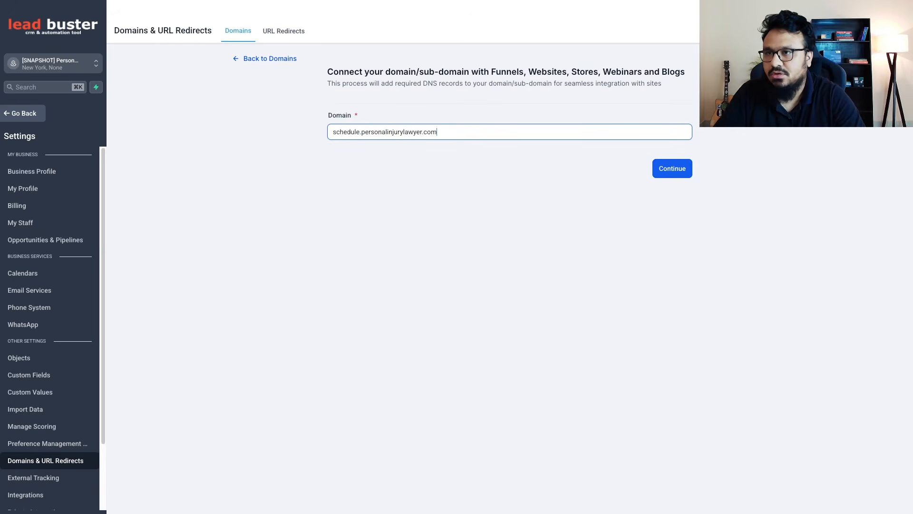
Submit schedule.personalinjurylawyer.com as the domain and bring up the DNS record for adding it manually
{"action": "left_click_drag", "start_coordinate": [409, 131], "coordinate": [361, 132]}
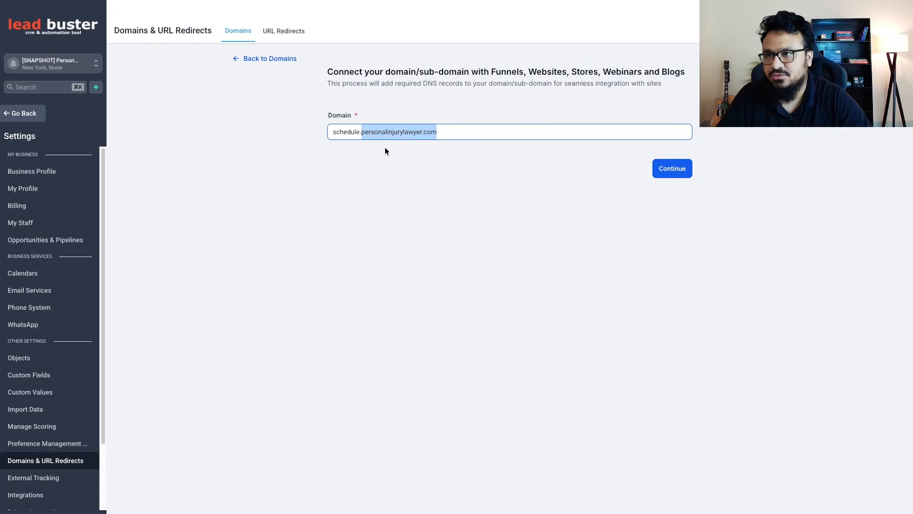
{"action": "double_click", "coordinate": [362, 134]}
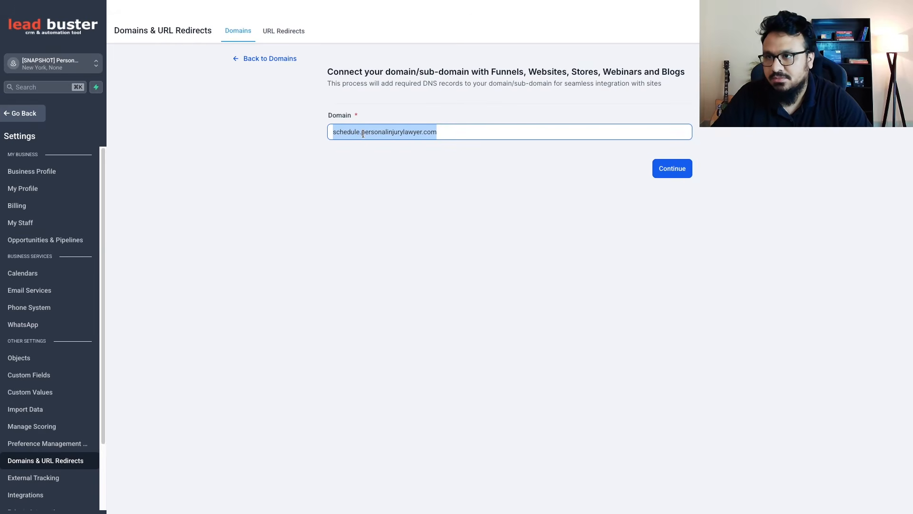
{"action": "left_click", "coordinate": [361, 133]}
{"action": "left_click_drag", "start_coordinate": [372, 135], "coordinate": [455, 132]}
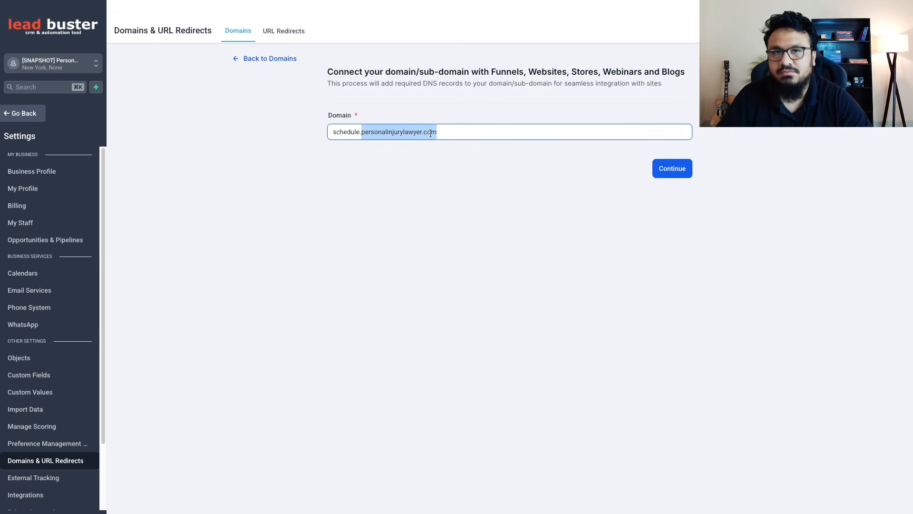
{"action": "left_click", "coordinate": [357, 133]}
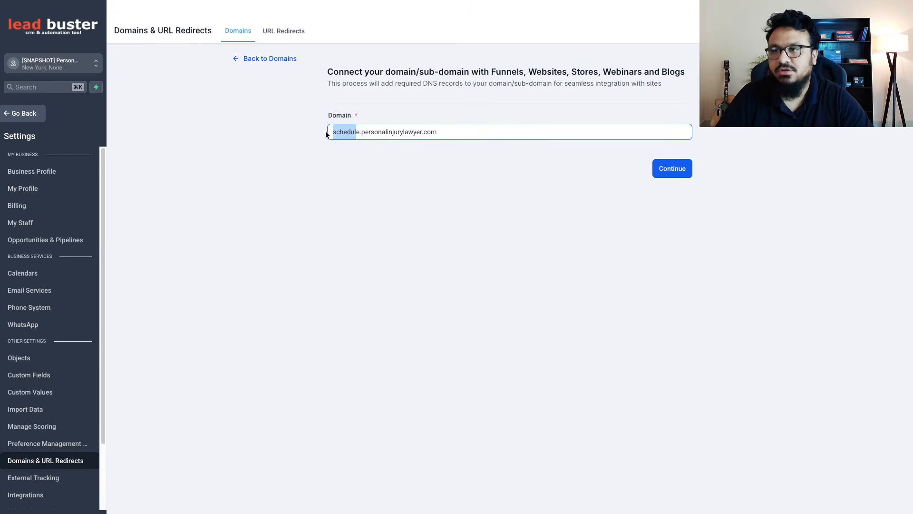
{"action": "double_click", "coordinate": [366, 130]}
{"action": "left_click", "coordinate": [669, 175]}
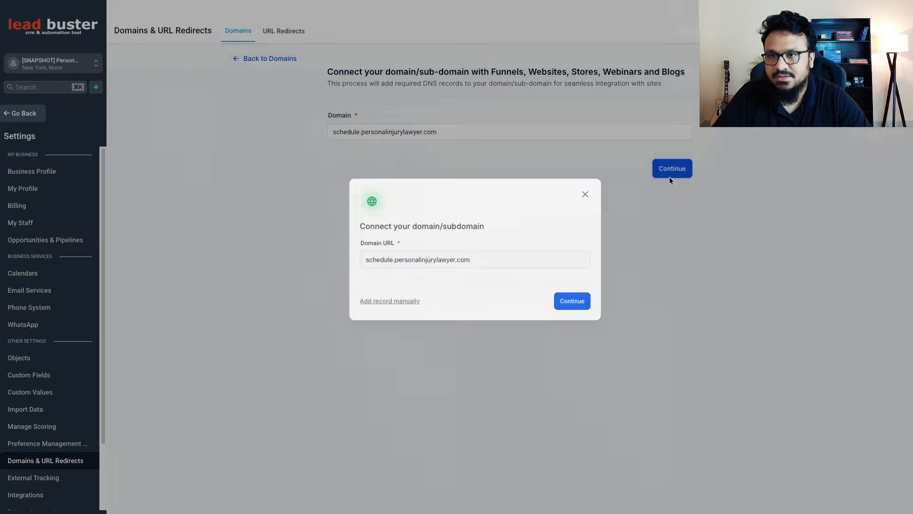
{"action": "left_click", "coordinate": [372, 315]}
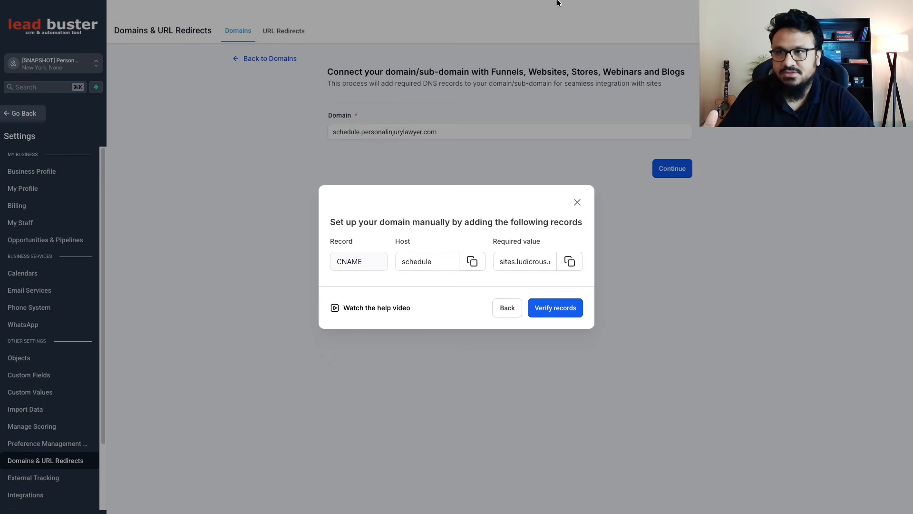
Search Google in a new tab for "godaddy dns zone management" and expand the AI overview
{"action": "mouse_move", "coordinate": [557, 2]}
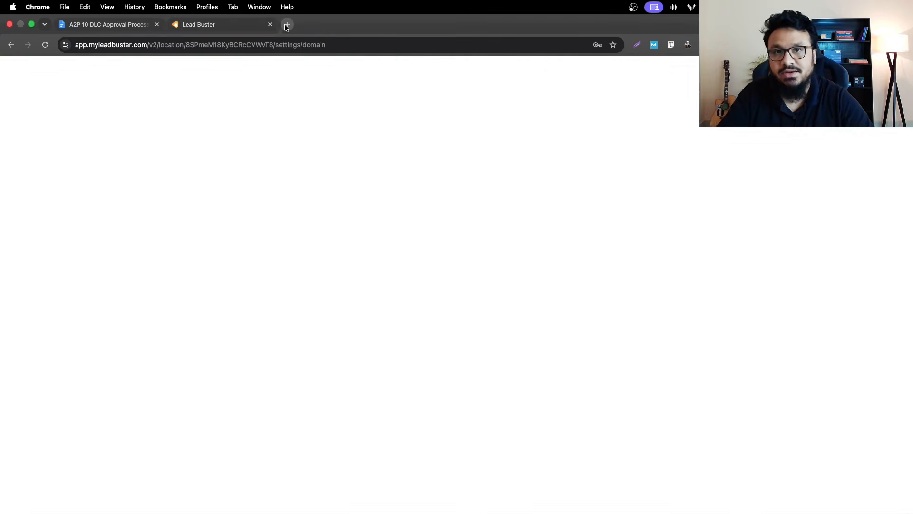
{"action": "left_click", "coordinate": [286, 24]}
{"action": "type", "text": "godaddy "}
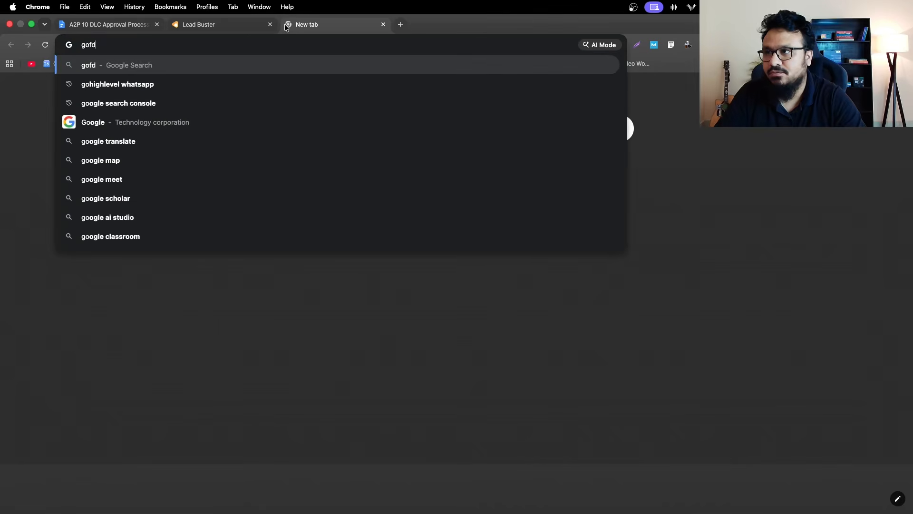
{"action": "type", "text": "dns "}
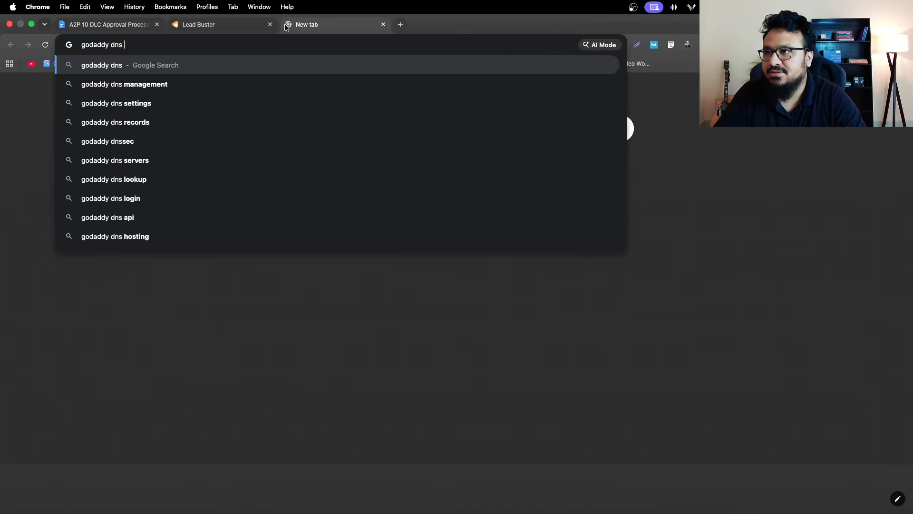
{"action": "type", "text": "zone management"}
{"action": "key", "text": "Return"}
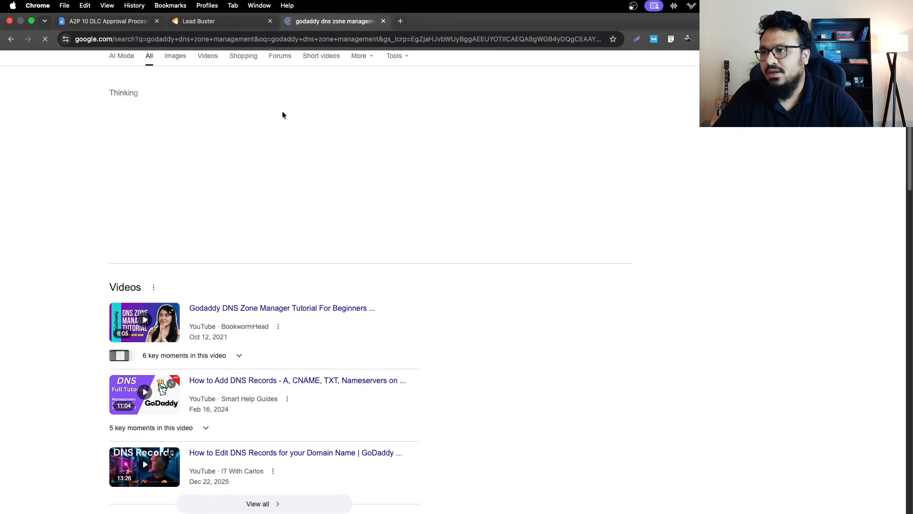
{"action": "scroll", "coordinate": [306, 295], "scroll_direction": "down", "scroll_amount": 2}
{"action": "scroll", "coordinate": [266, 228], "scroll_direction": "up", "scroll_amount": 2}
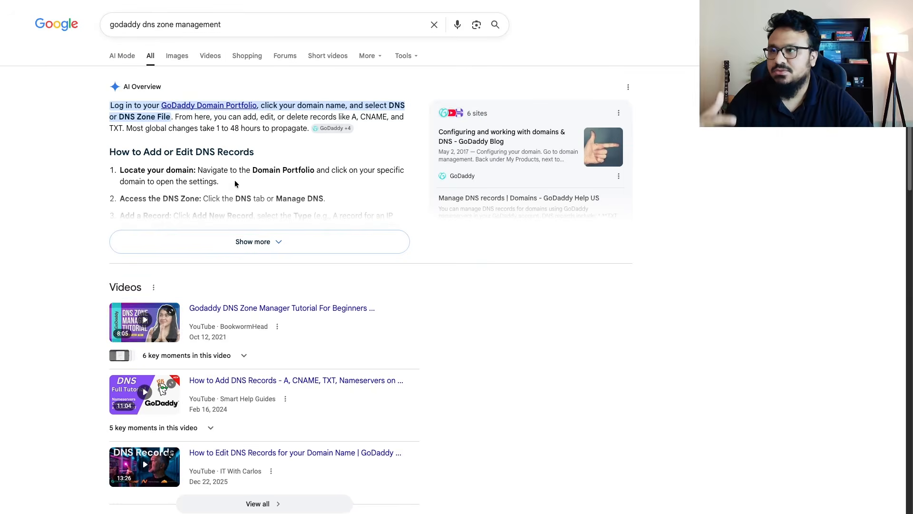
{"action": "left_click", "coordinate": [281, 240]}
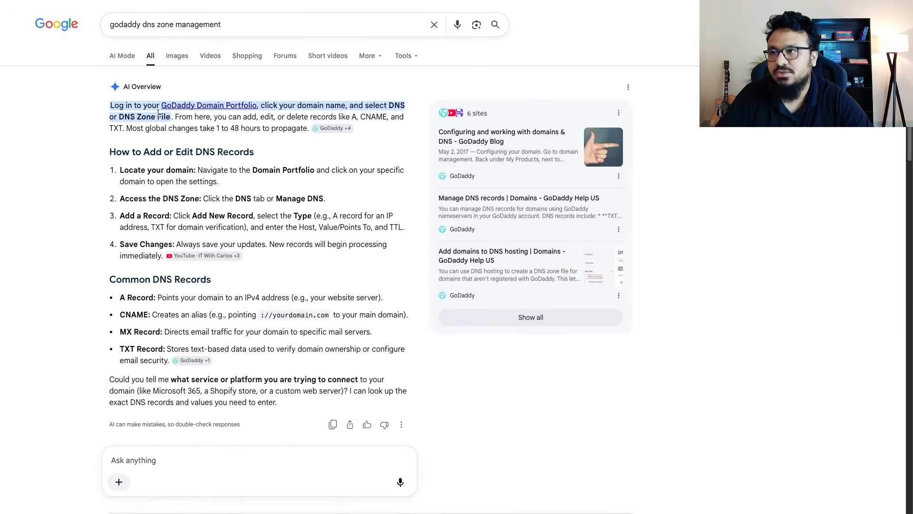
Return to Lead Buster, dismiss the manual DNS setup and open the A2P + Appt Booking Funnel
{"action": "mouse_move", "coordinate": [256, 14]}
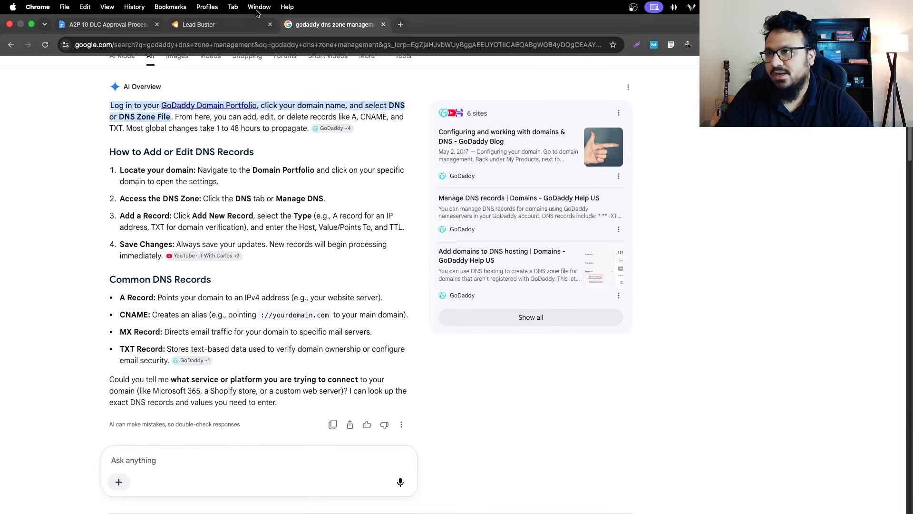
{"action": "left_click", "coordinate": [214, 24]}
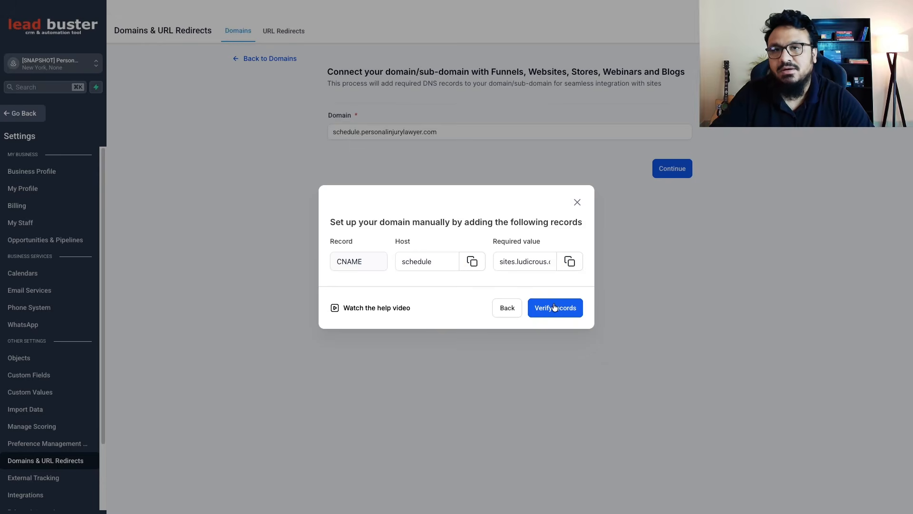
{"action": "left_click", "coordinate": [577, 203]}
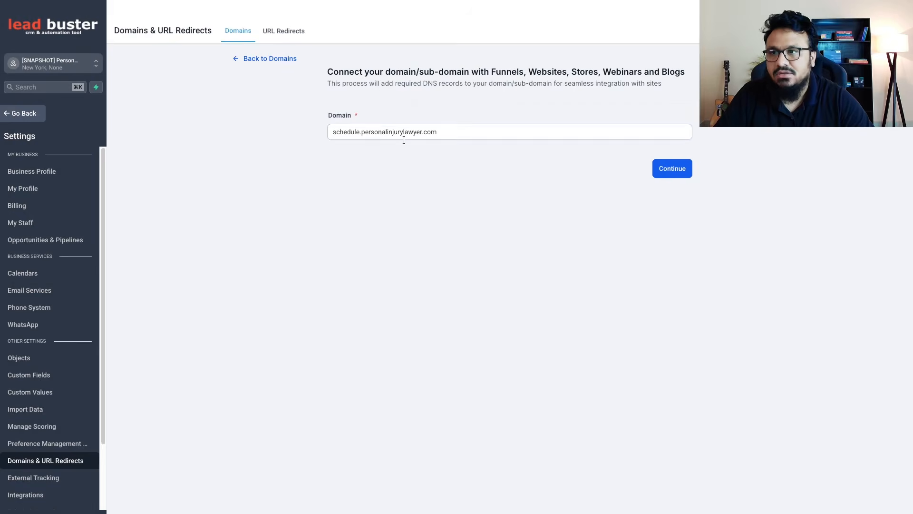
{"action": "left_click", "coordinate": [24, 113]}
{"action": "left_click", "coordinate": [50, 317]}
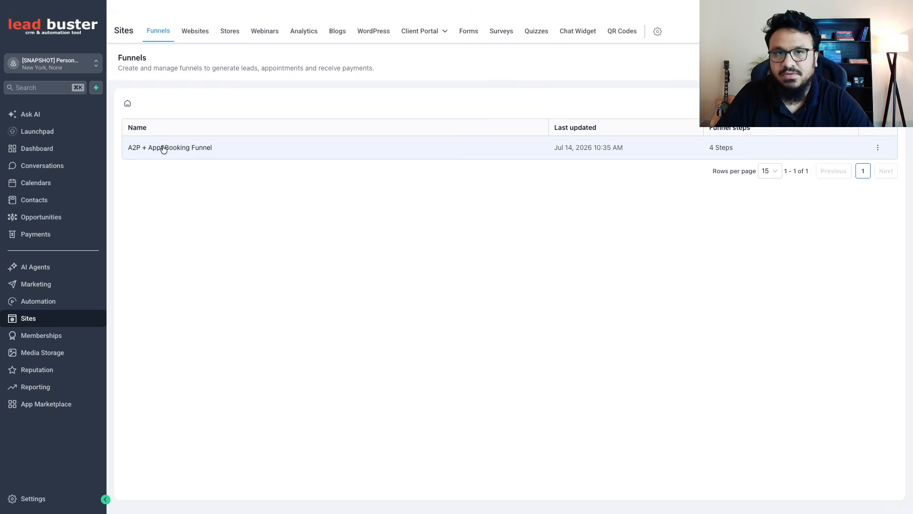
{"action": "left_click", "coordinate": [163, 148]}
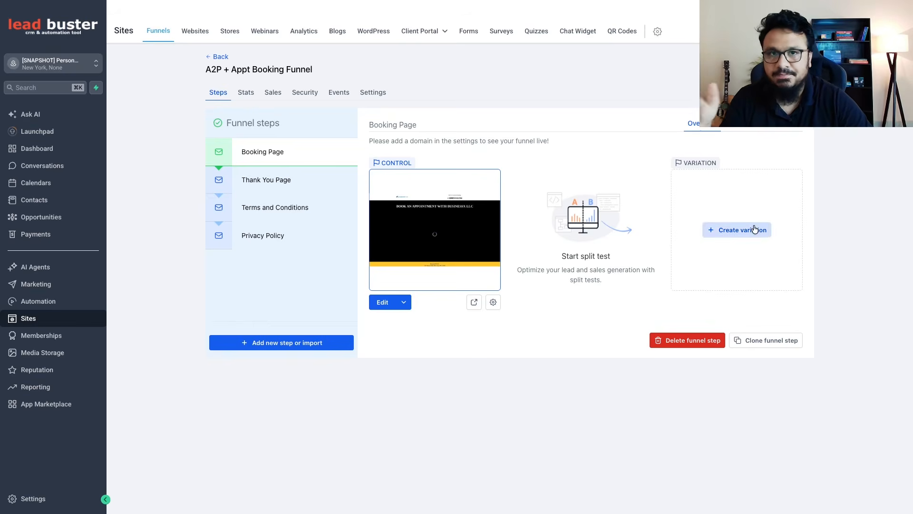
Switch to the A2P 10 DLC Approval Process document and show the link behind "Here is a video" in the subdomain step
{"action": "mouse_move", "coordinate": [205, 19]}
{"action": "left_click", "coordinate": [109, 24]}
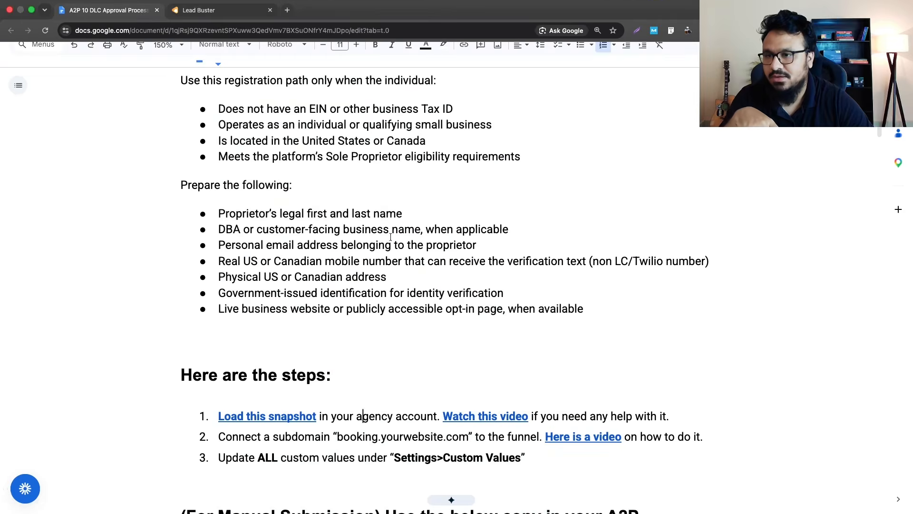
{"action": "left_click", "coordinate": [591, 436]}
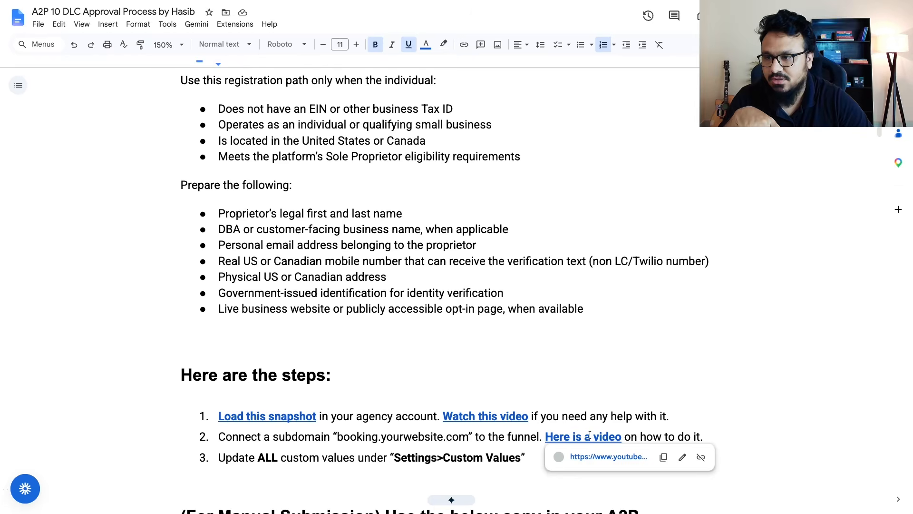
Switch from the approval process document back to Lead Buster and open the sub-account's Custom Values settings
{"action": "scroll", "coordinate": [587, 433], "scroll_direction": "down", "scroll_amount": 1}
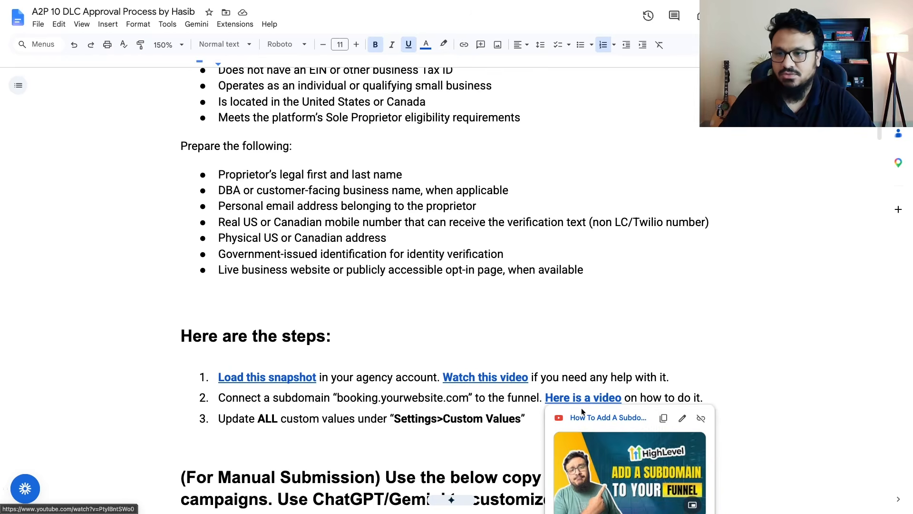
{"action": "left_click", "coordinate": [492, 398]}
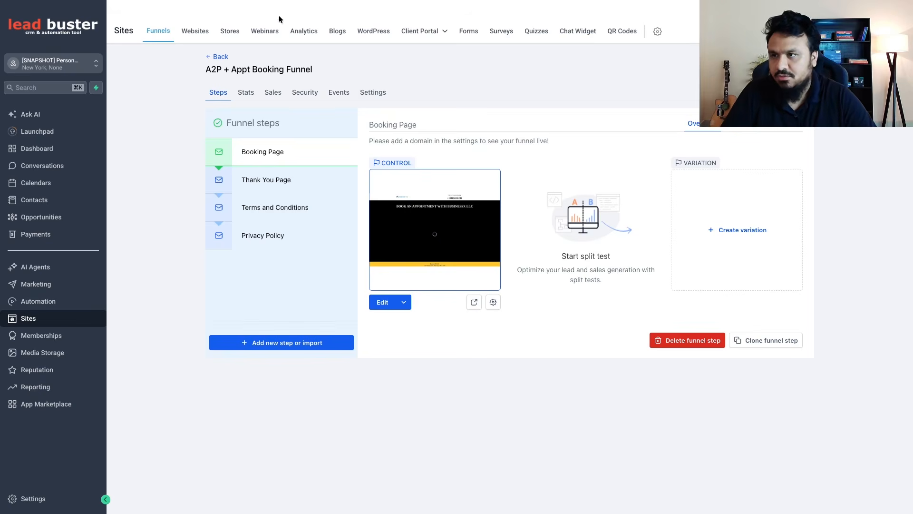
{"action": "mouse_move", "coordinate": [272, 2]}
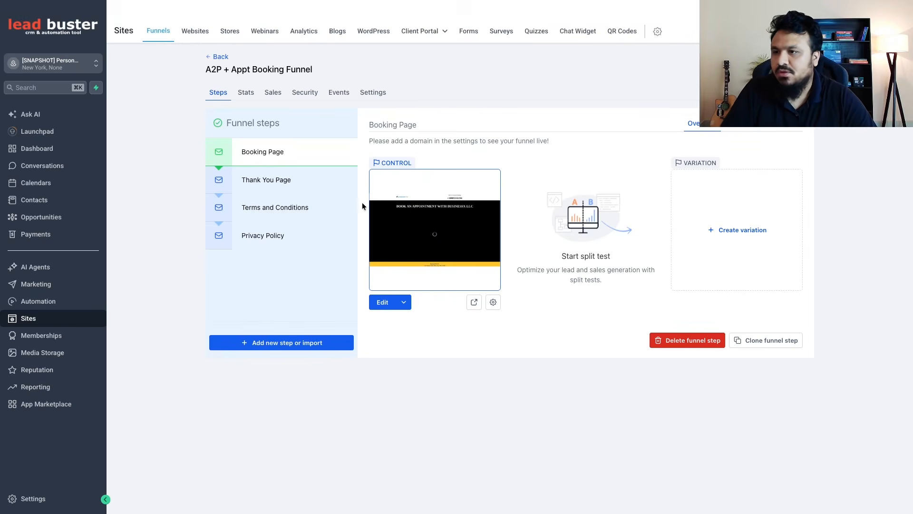
{"action": "left_click", "coordinate": [43, 499]}
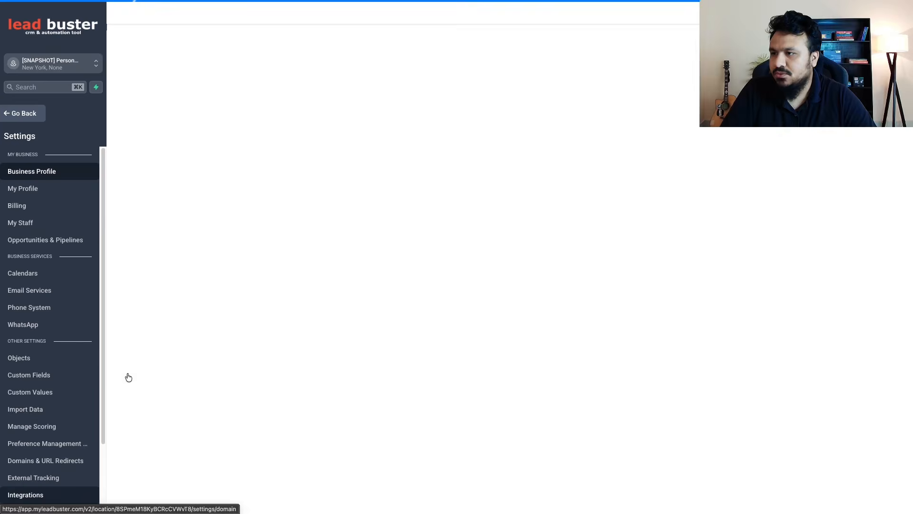
{"action": "left_click", "coordinate": [46, 396]}
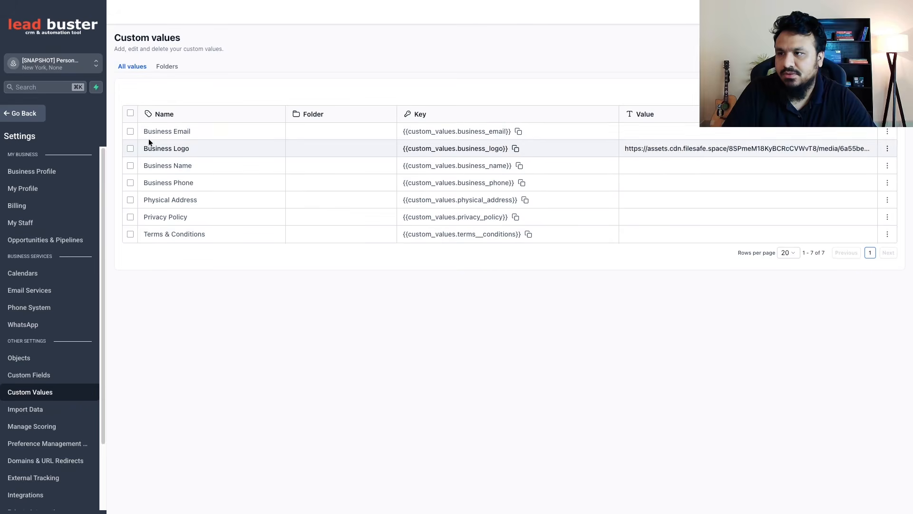
{"action": "left_click", "coordinate": [130, 132]}
{"action": "left_click", "coordinate": [131, 133]}
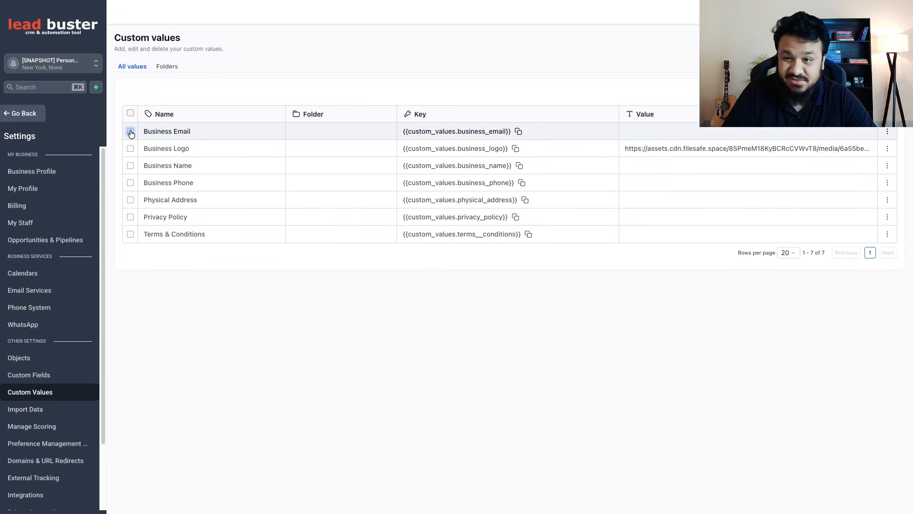
{"action": "left_click", "coordinate": [885, 133]}
{"action": "left_click", "coordinate": [828, 161]}
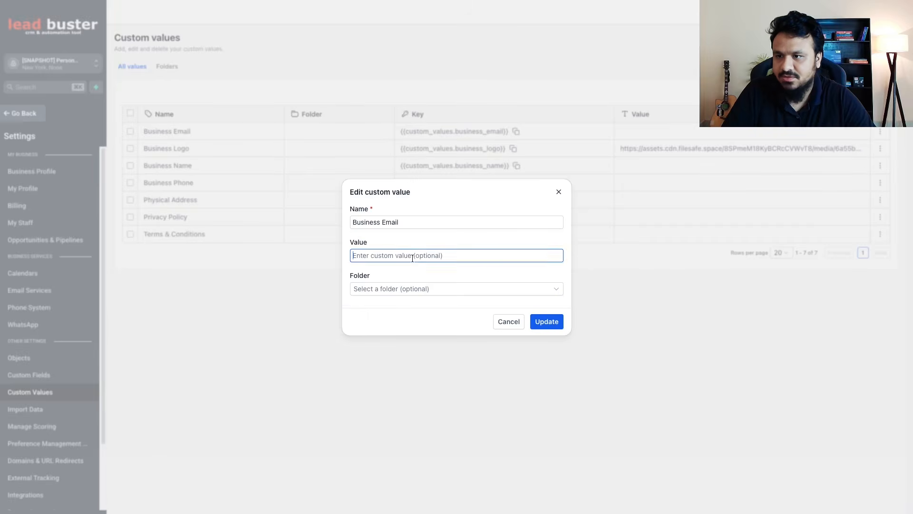
{"action": "left_click", "coordinate": [558, 193]}
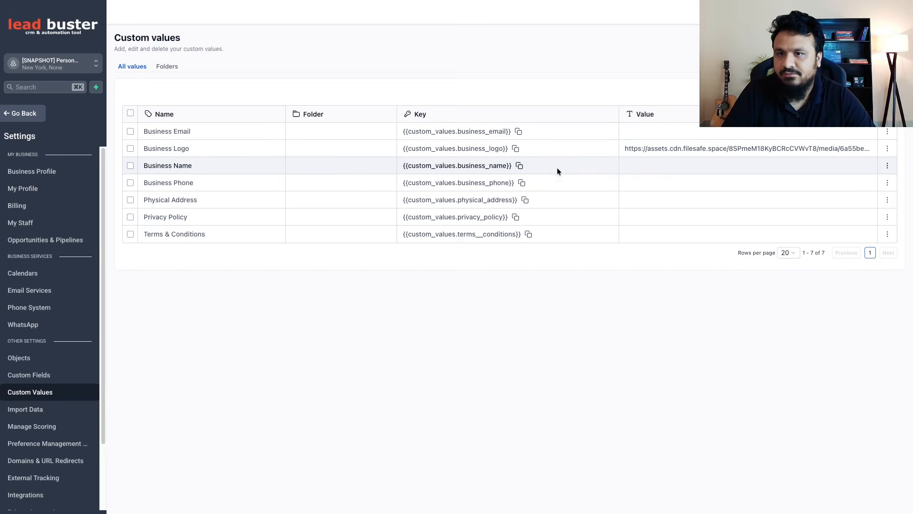
Leave the settings and copy the link of the Cary Junk Removers.png logo from Media Storage
{"action": "left_click", "coordinate": [17, 117]}
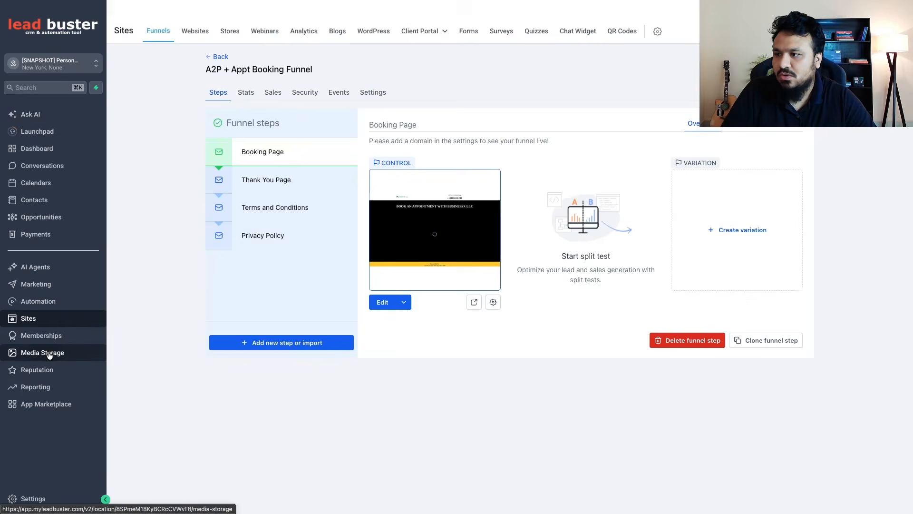
{"action": "left_click", "coordinate": [49, 354]}
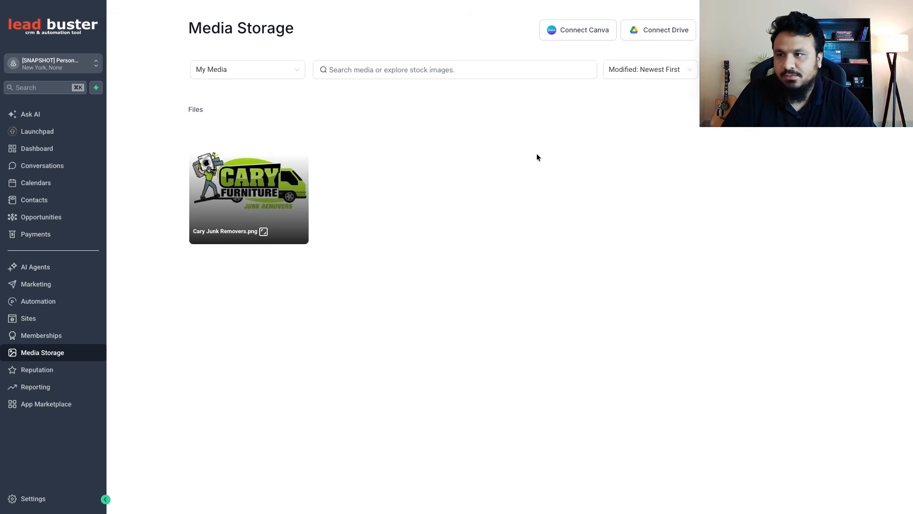
{"action": "left_click", "coordinate": [297, 135]}
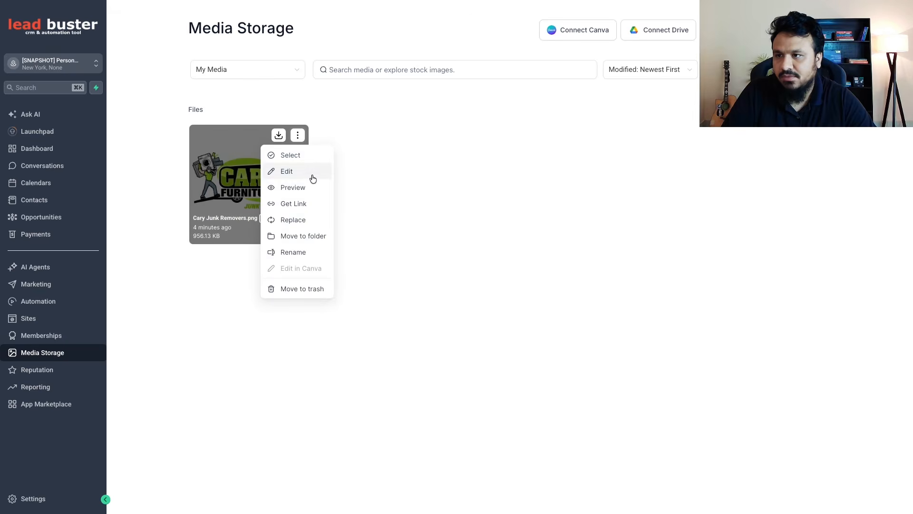
{"action": "left_click", "coordinate": [299, 206]}
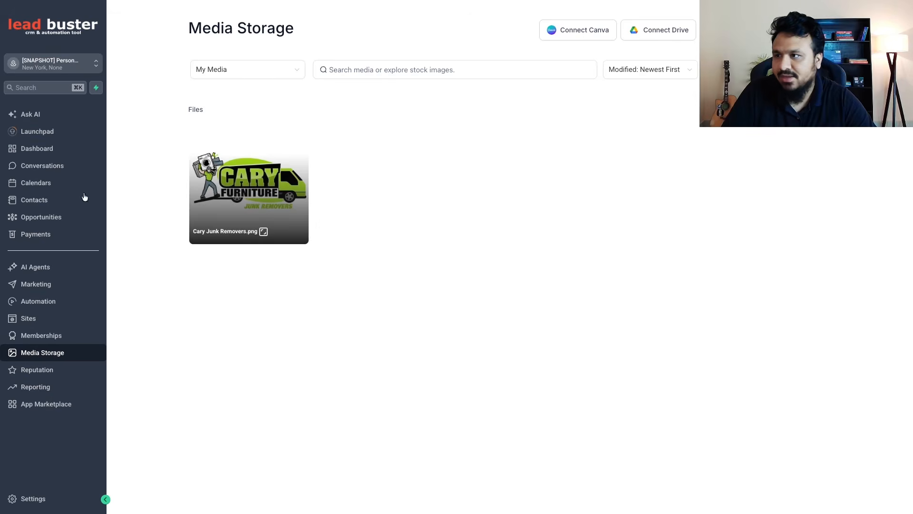
Return to the Custom Values settings and replace the Business Logo value with the copied image link
{"action": "left_click", "coordinate": [54, 497]}
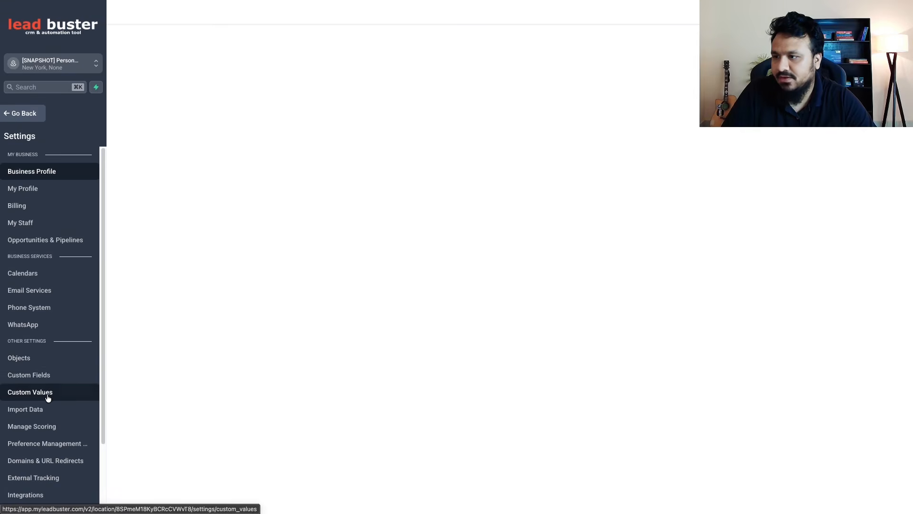
{"action": "left_click", "coordinate": [36, 393]}
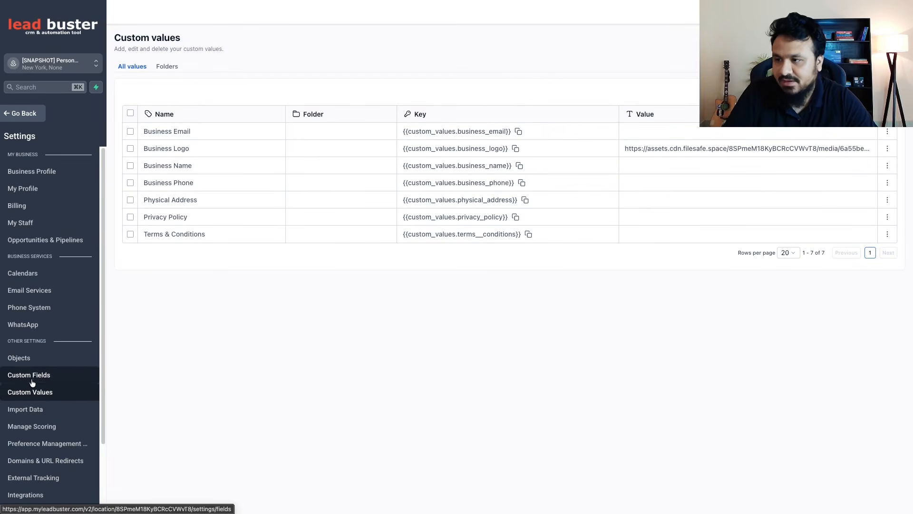
{"action": "left_click", "coordinate": [887, 148]}
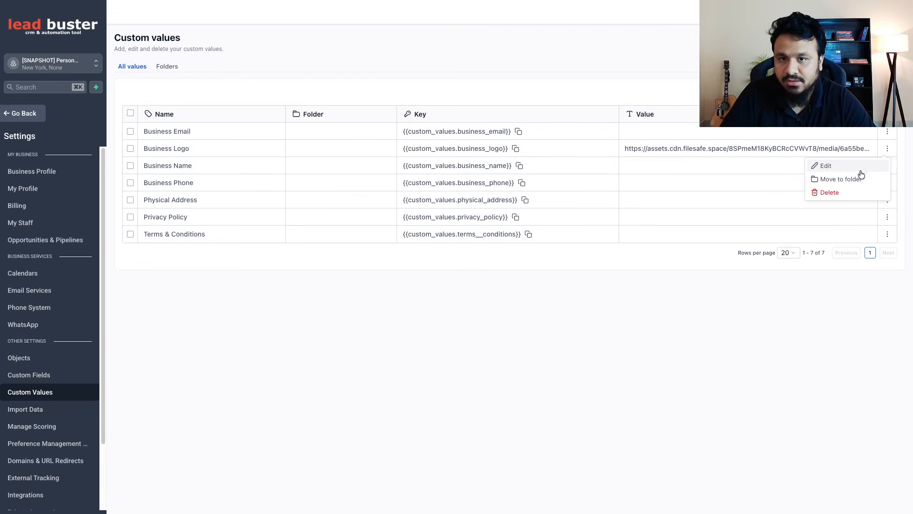
{"action": "left_click", "coordinate": [830, 165]}
{"action": "left_click", "coordinate": [421, 255]}
{"action": "key", "text": "super+a"}
{"action": "key", "text": "super+v"}
{"action": "left_click", "coordinate": [549, 328]}
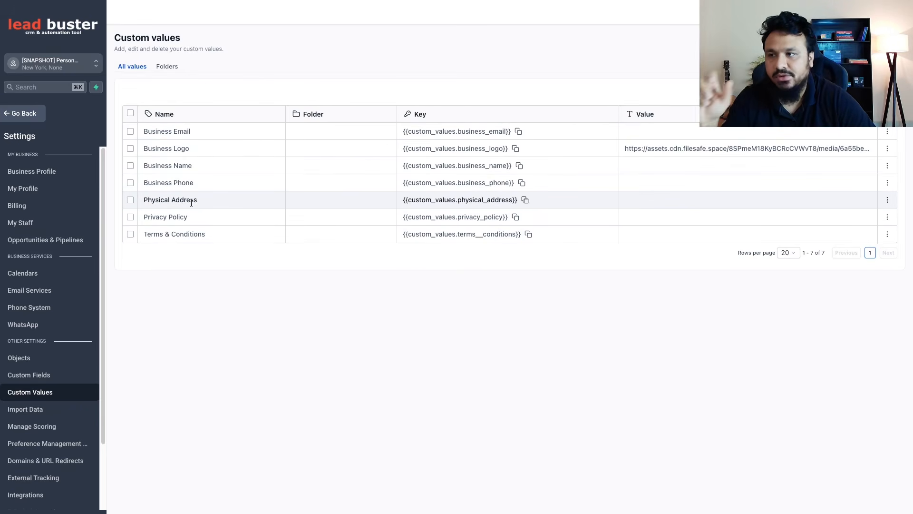
Mark the Business Email row in the custom values list
{"action": "left_click", "coordinate": [130, 131]}
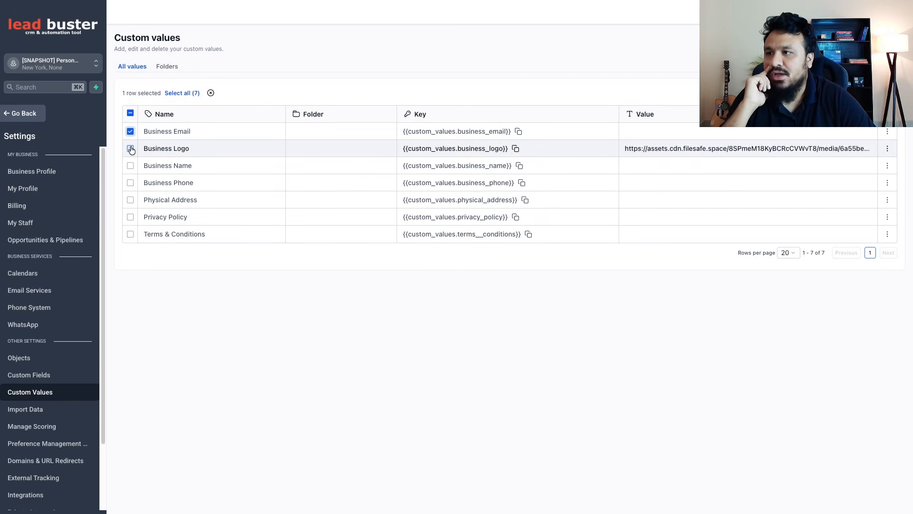
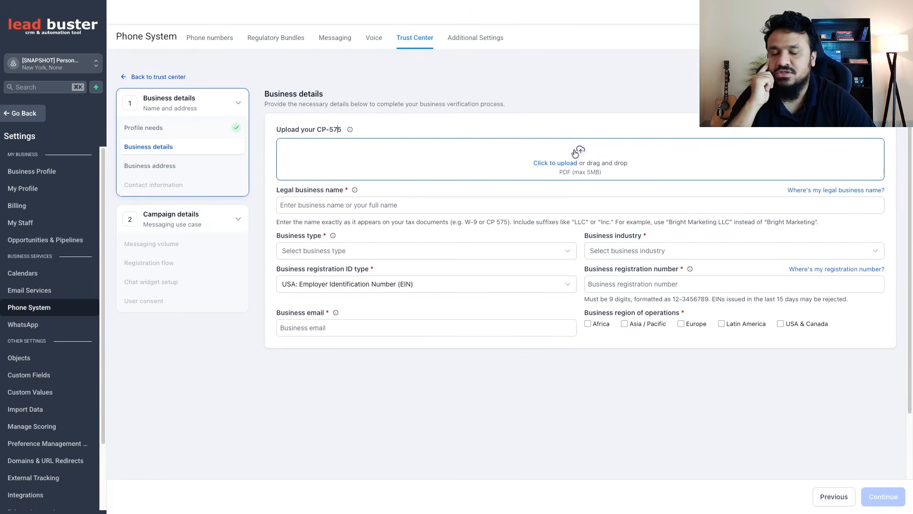
Go through the legal name, registration number and email fields in Business details and select USA & Canada as the region of operations
{"action": "left_click", "coordinate": [366, 204]}
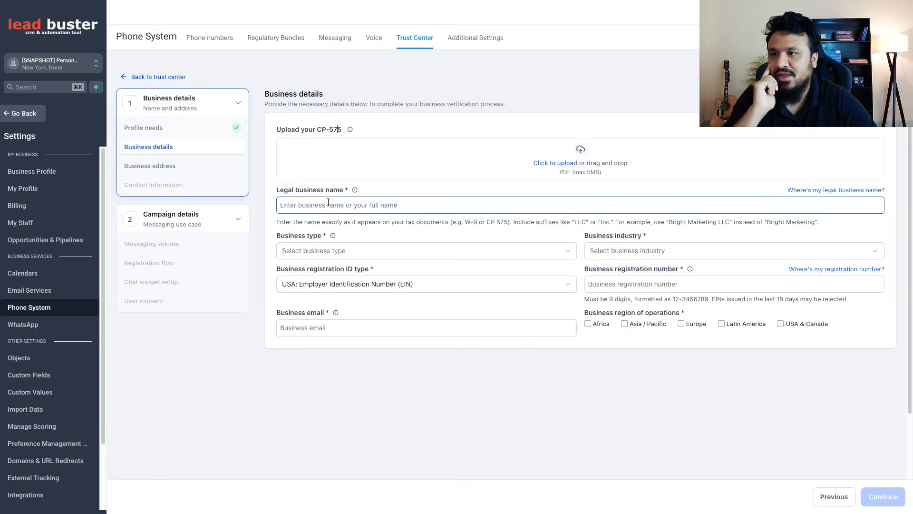
{"action": "left_click", "coordinate": [414, 194]}
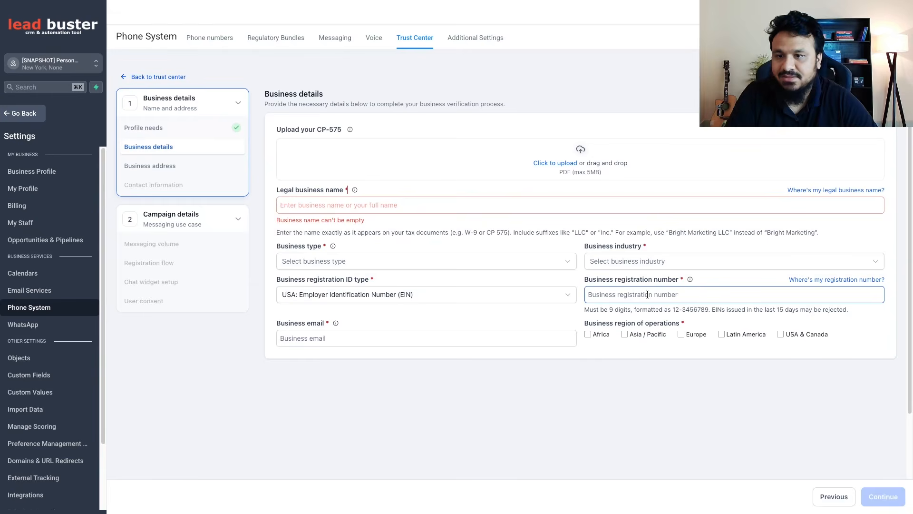
{"action": "left_click", "coordinate": [613, 295]}
{"action": "left_click", "coordinate": [625, 280]}
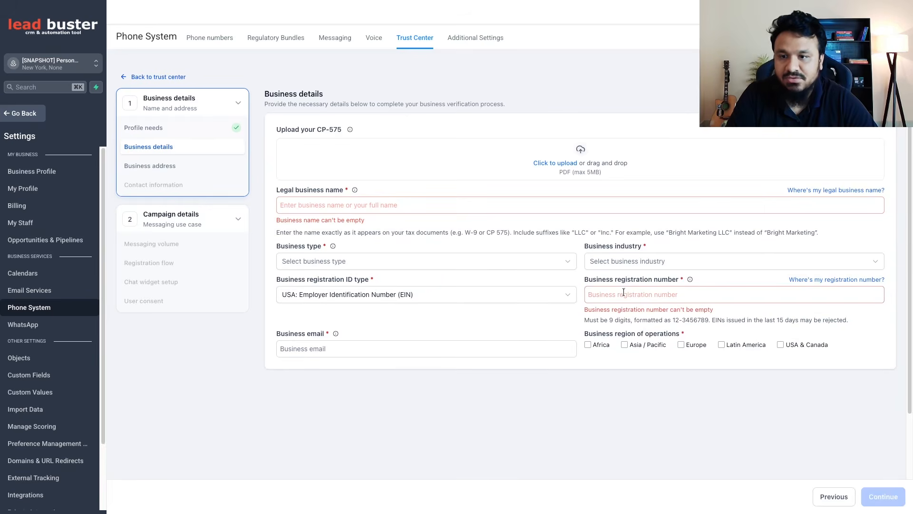
{"action": "left_click", "coordinate": [606, 295]}
{"action": "left_click", "coordinate": [487, 319]}
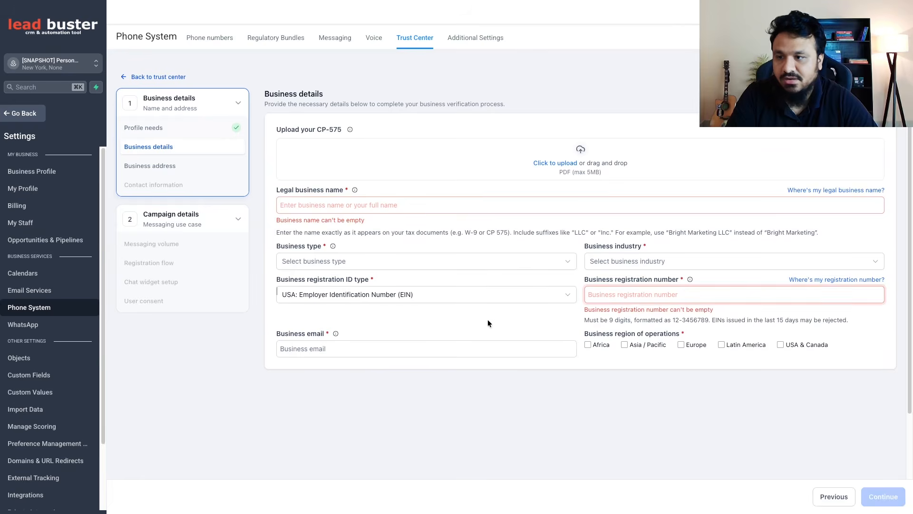
{"action": "left_click", "coordinate": [362, 349]}
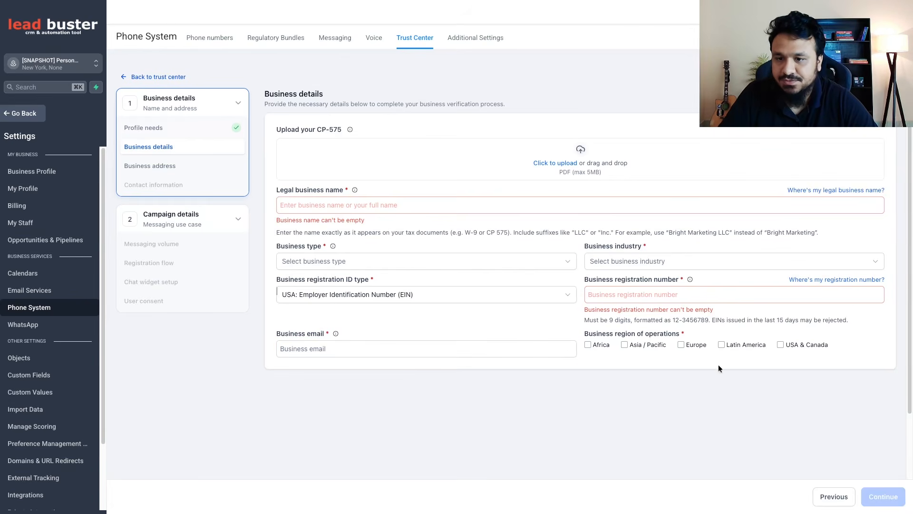
{"action": "left_click", "coordinate": [781, 346]}
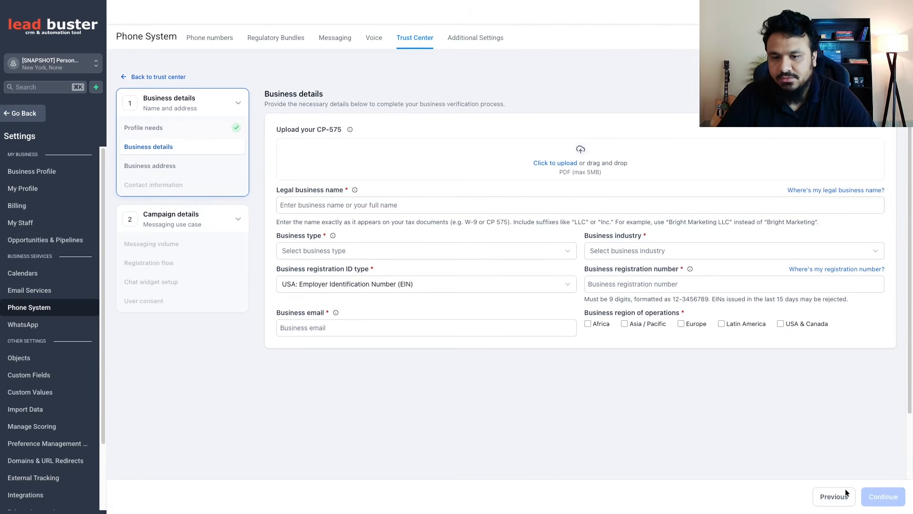
Return to Profile needs, state that the business doesn't have a tax ID, and continue to Business details
{"action": "left_click", "coordinate": [846, 491]}
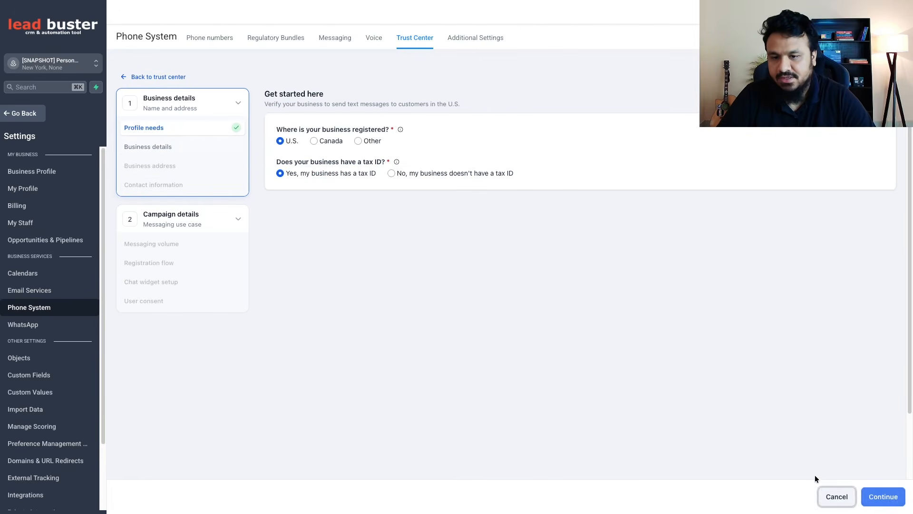
{"action": "left_click", "coordinate": [392, 174]}
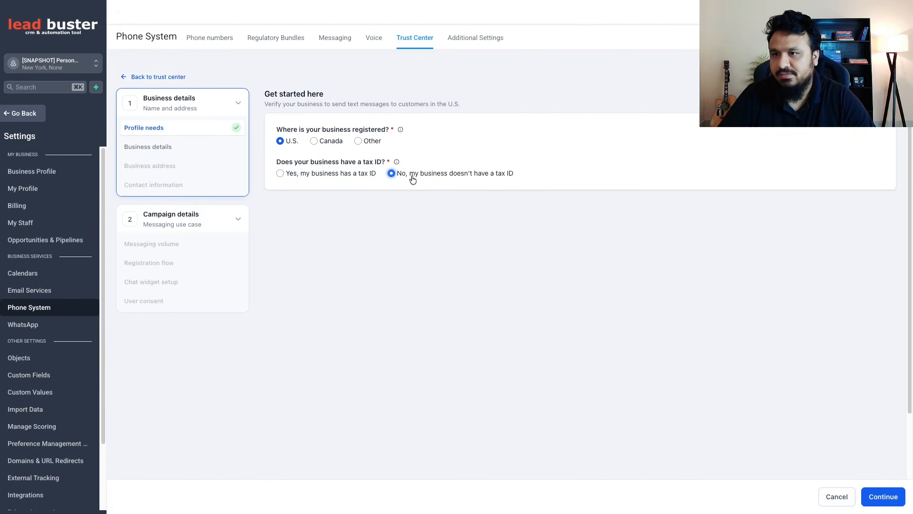
{"action": "left_click", "coordinate": [878, 498]}
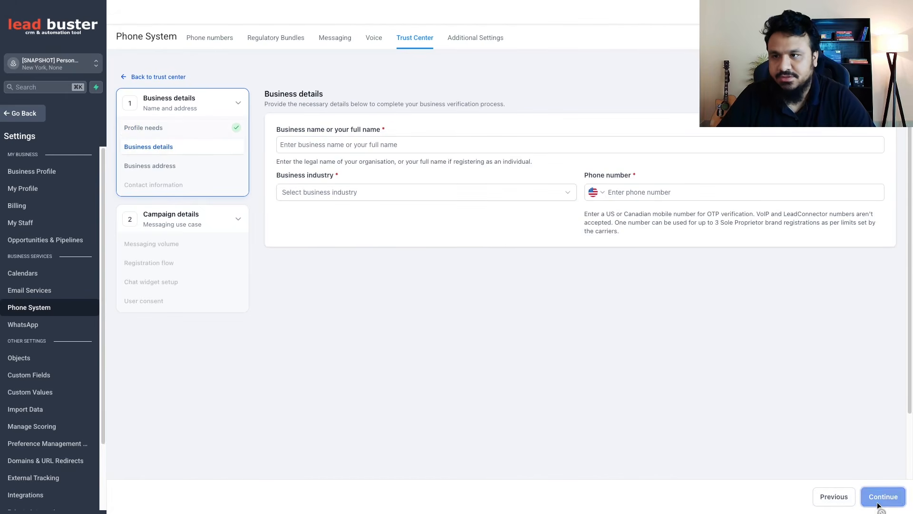
Examine the business name, industry and phone number fields and the note on which phone numbers qualify for OTP verification
{"action": "left_click", "coordinate": [361, 142]}
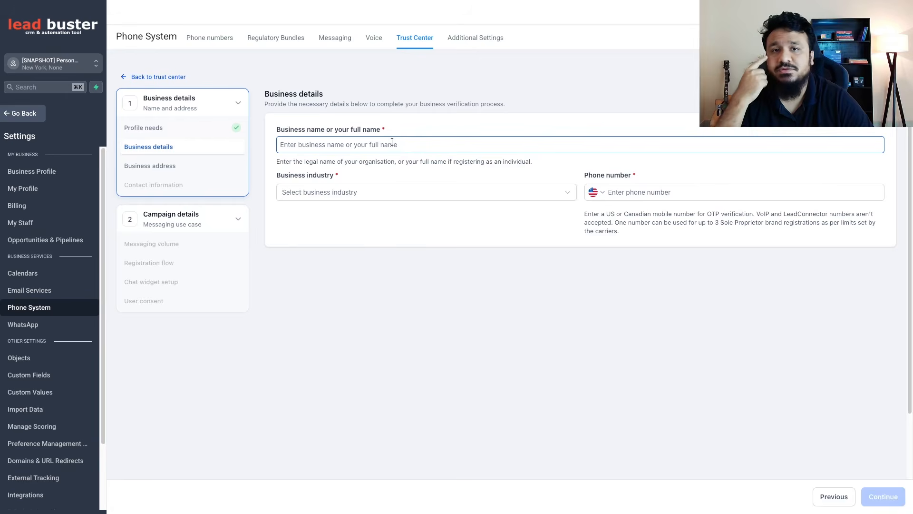
{"action": "left_click", "coordinate": [318, 193]}
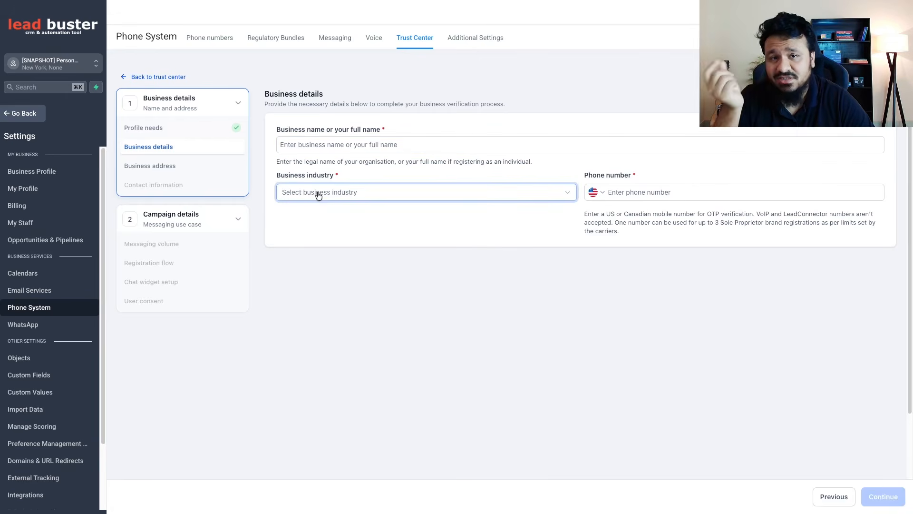
{"action": "left_click", "coordinate": [632, 190]}
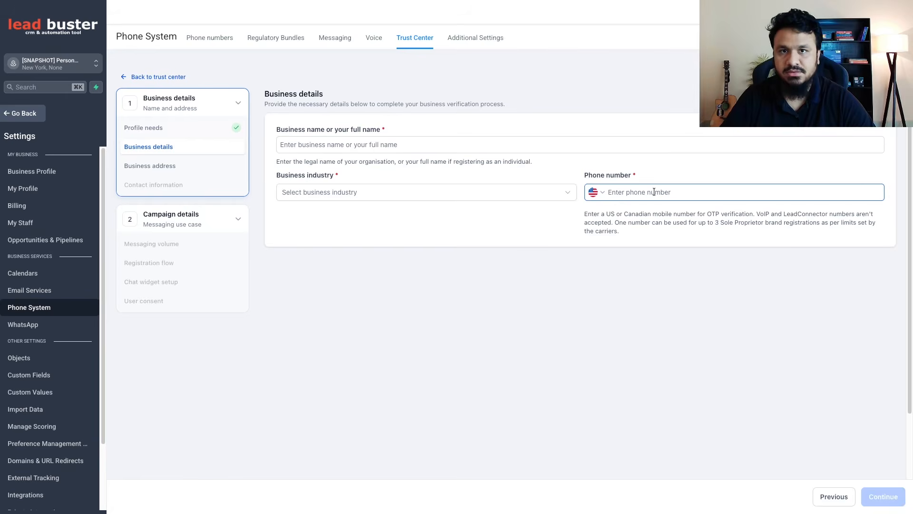
{"action": "left_click", "coordinate": [716, 218]}
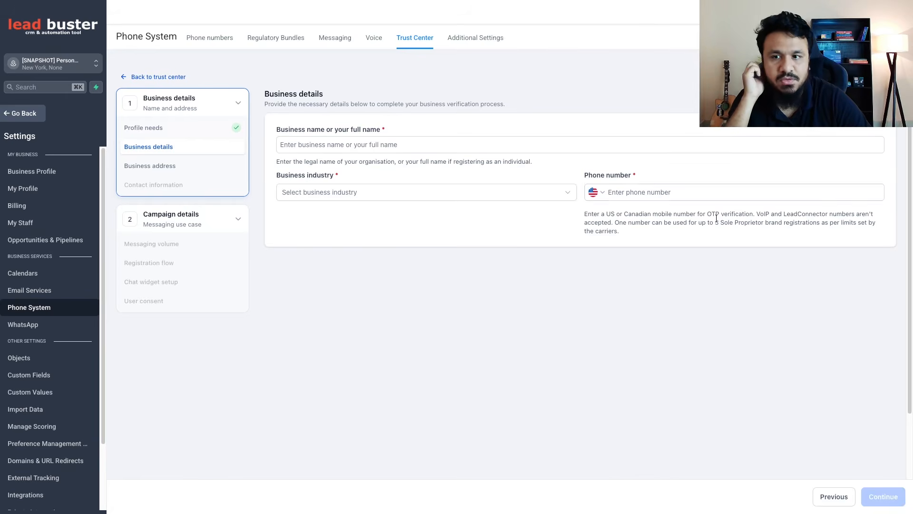
{"action": "left_click_drag", "start_coordinate": [708, 215], "coordinate": [613, 222]}
{"action": "left_click", "coordinate": [750, 214]}
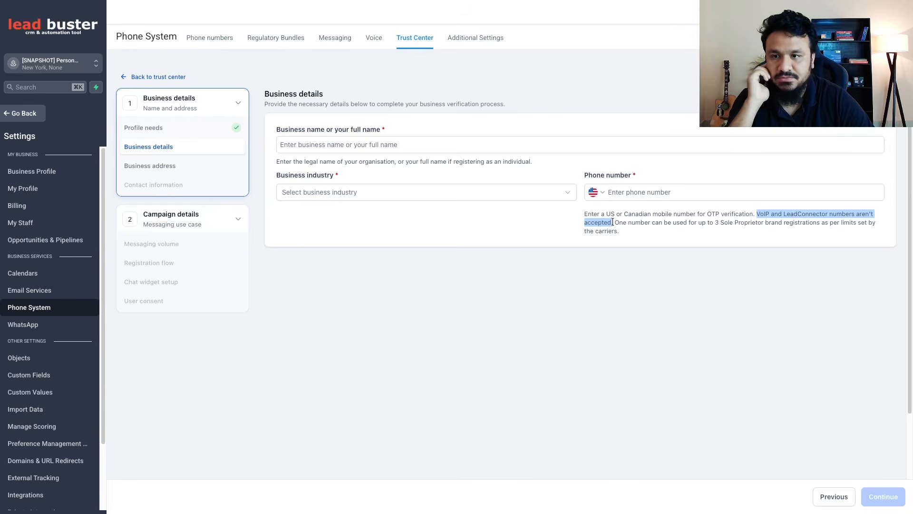
{"action": "left_click", "coordinate": [625, 226]}
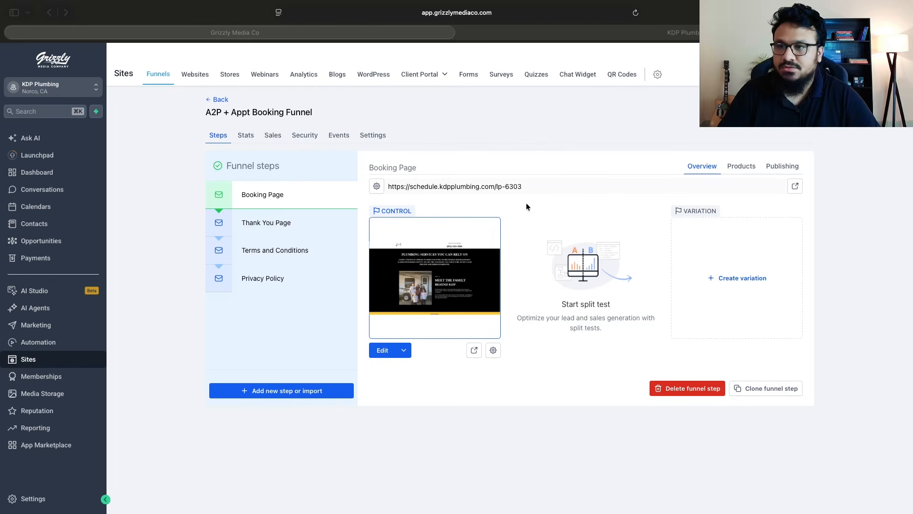
In the KDP Plumbing account, check the booking page URL and view the funnel's Terms and Conditions and Privacy Policy steps
{"action": "left_click", "coordinate": [481, 186]}
{"action": "left_click", "coordinate": [292, 251]}
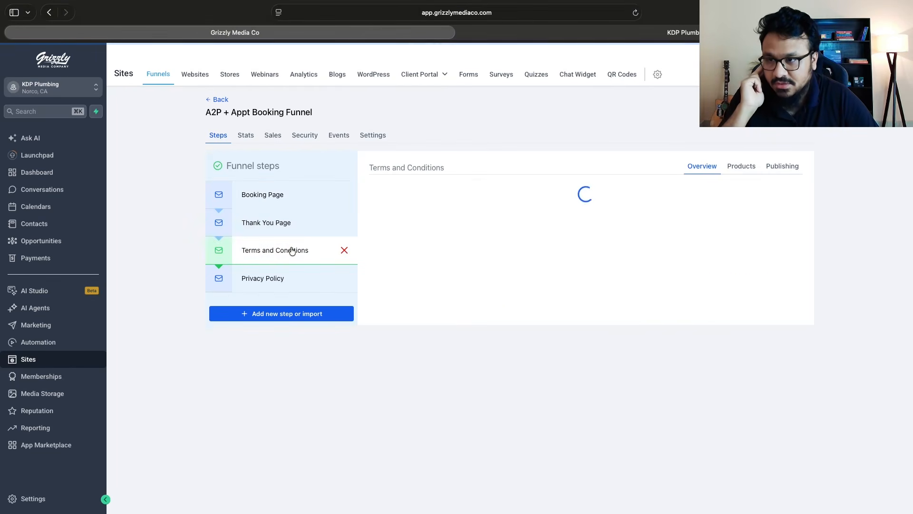
{"action": "left_click", "coordinate": [271, 278]}
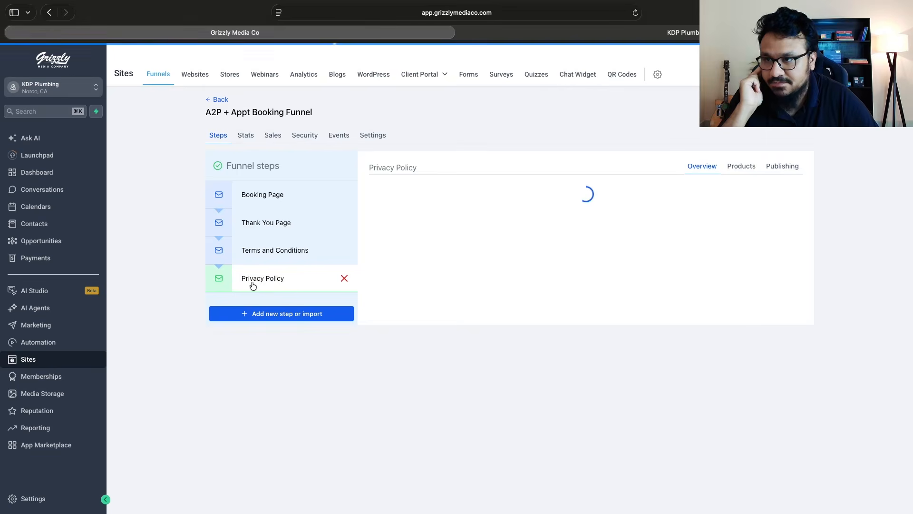
Open the KDP Plumbing account's Custom Values settings, review the list through Terms & Conditions, and leave the settings
{"action": "left_click", "coordinate": [40, 497]}
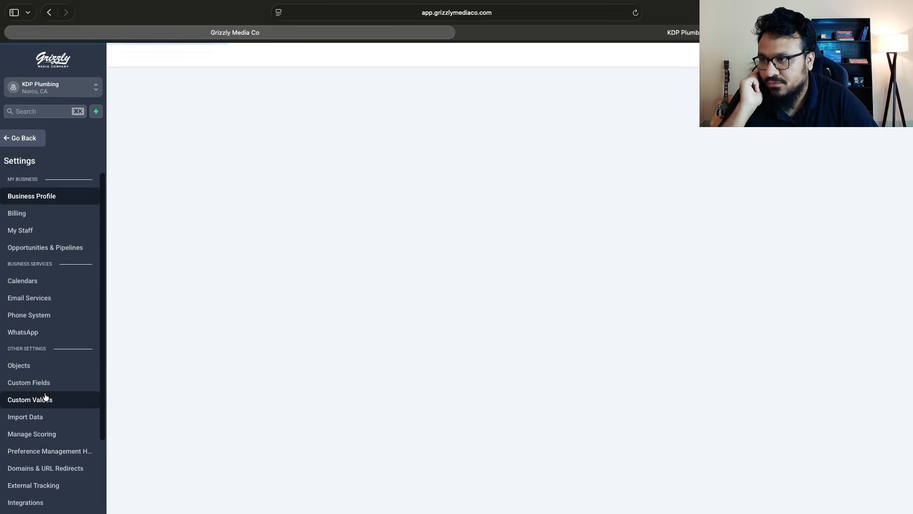
{"action": "left_click", "coordinate": [45, 397]}
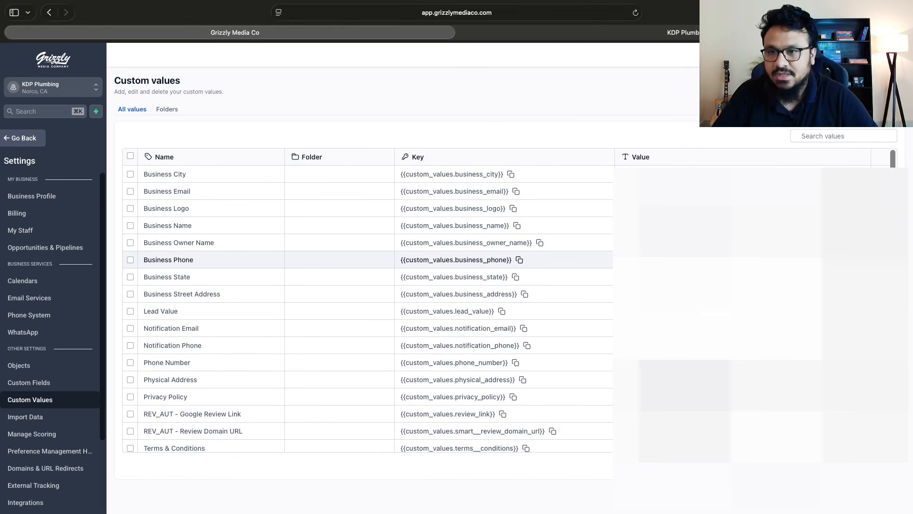
{"action": "scroll", "coordinate": [367, 305], "scroll_direction": "down", "scroll_amount": 1}
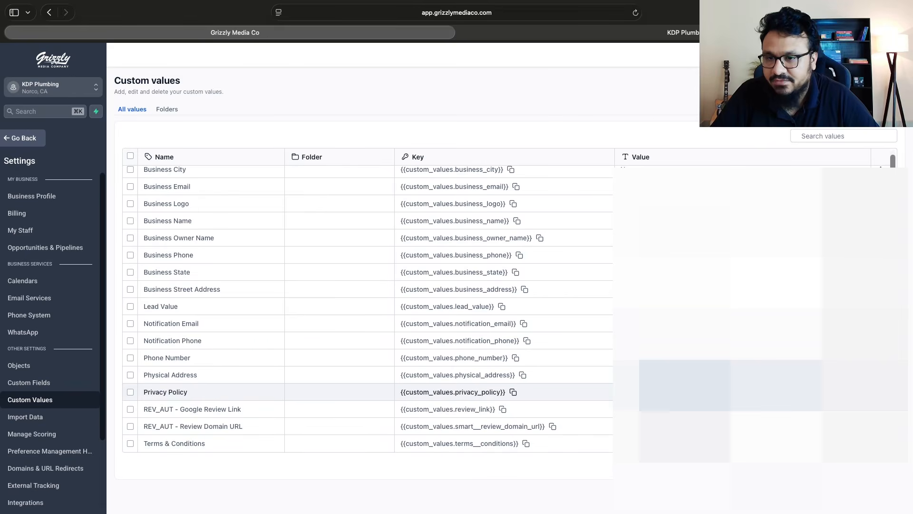
{"action": "left_click", "coordinate": [14, 141]}
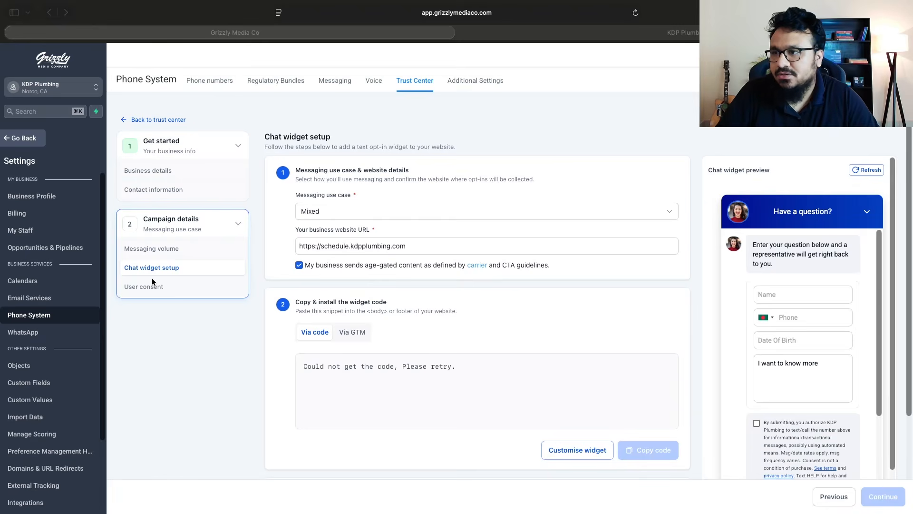
Examine the business website URL in the Trust Center's Chat widget setup for the Mixed messaging use case
{"action": "left_click", "coordinate": [154, 253]}
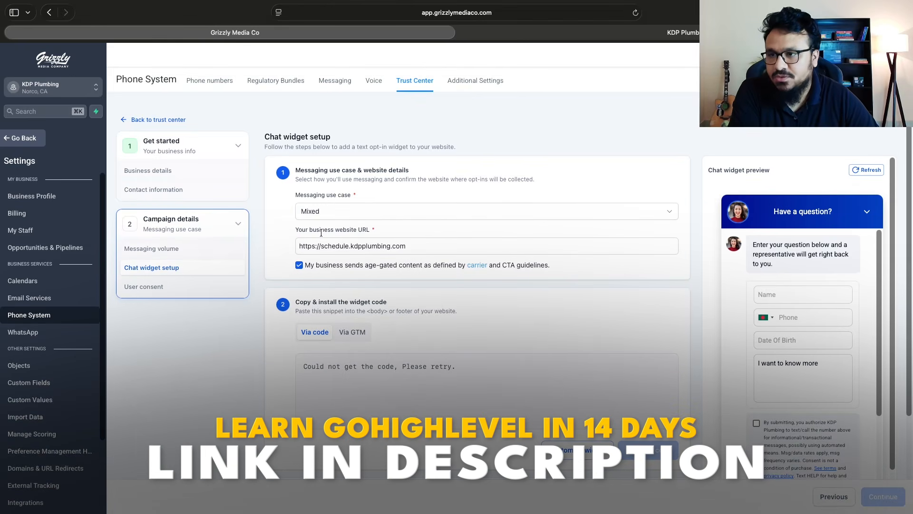
{"action": "left_click", "coordinate": [374, 242]}
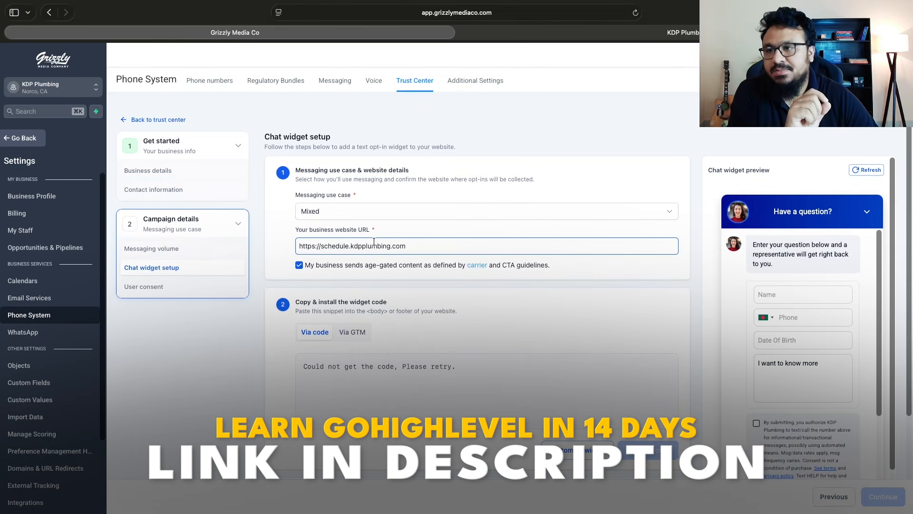
{"action": "triple_click", "coordinate": [374, 243]}
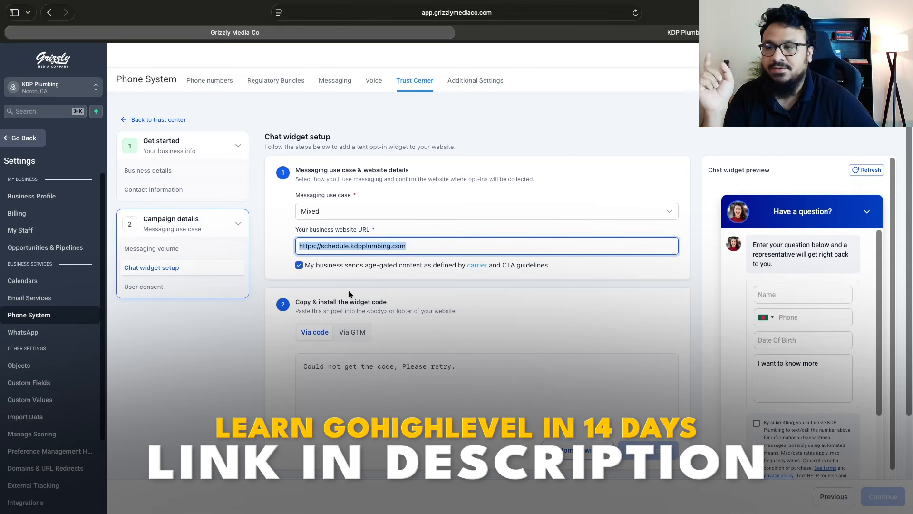
{"action": "left_click", "coordinate": [358, 245]}
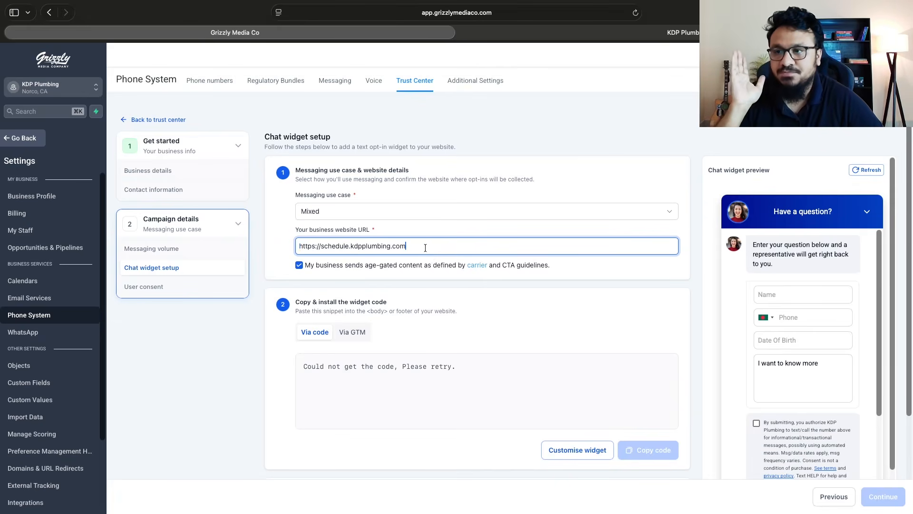
{"action": "left_click", "coordinate": [439, 221]}
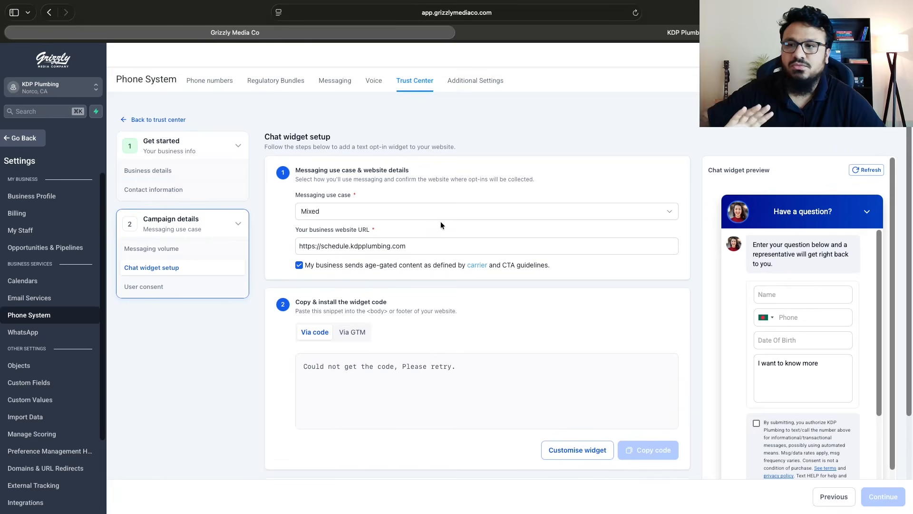
{"action": "left_click", "coordinate": [445, 242]}
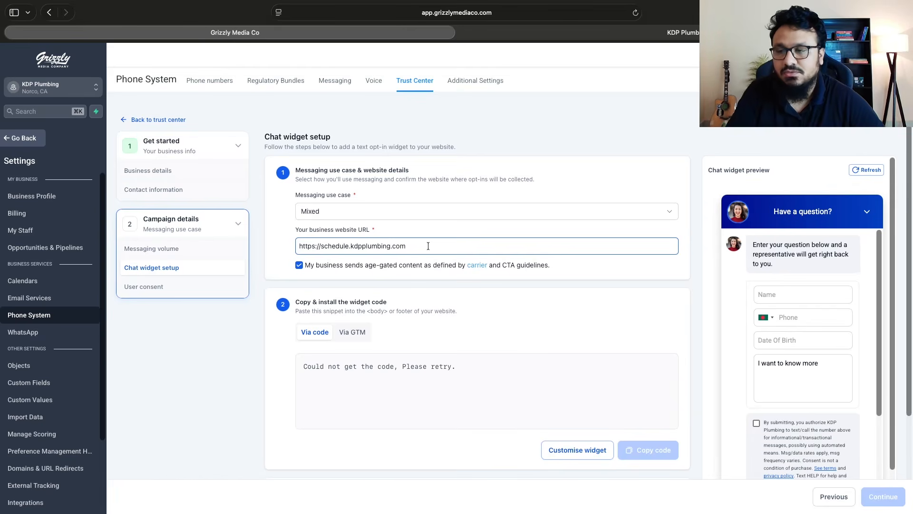
{"action": "left_click_drag", "start_coordinate": [428, 246], "coordinate": [297, 246]}
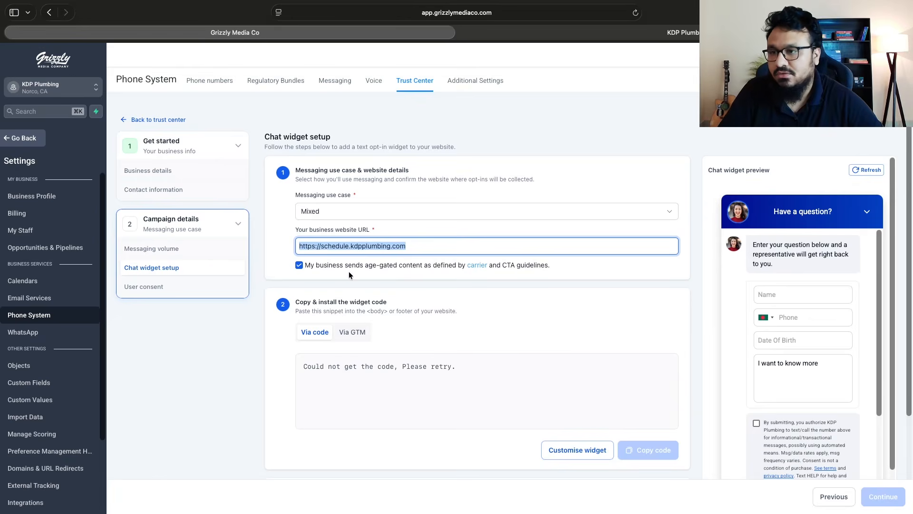
Refresh the chat widget preview and copy the widget installation code
{"action": "left_click", "coordinate": [869, 170]}
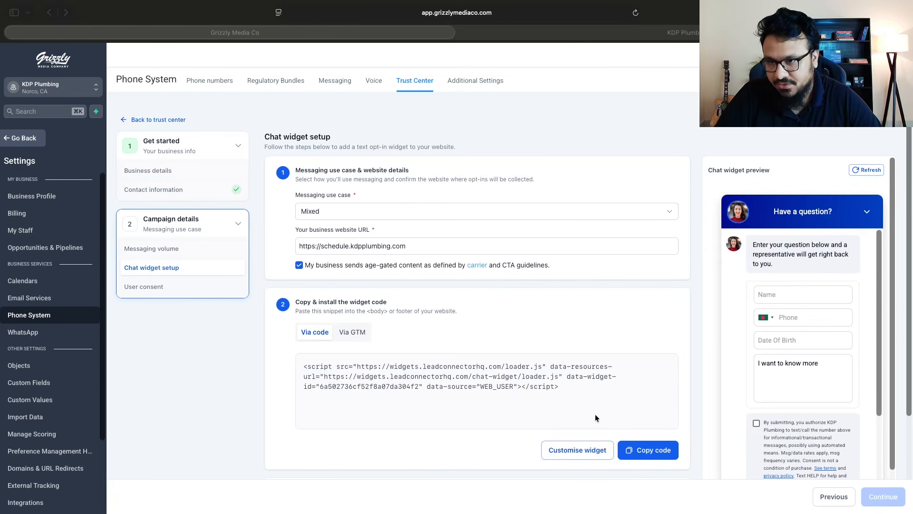
{"action": "left_click", "coordinate": [643, 456]}
{"action": "left_click", "coordinate": [647, 452]}
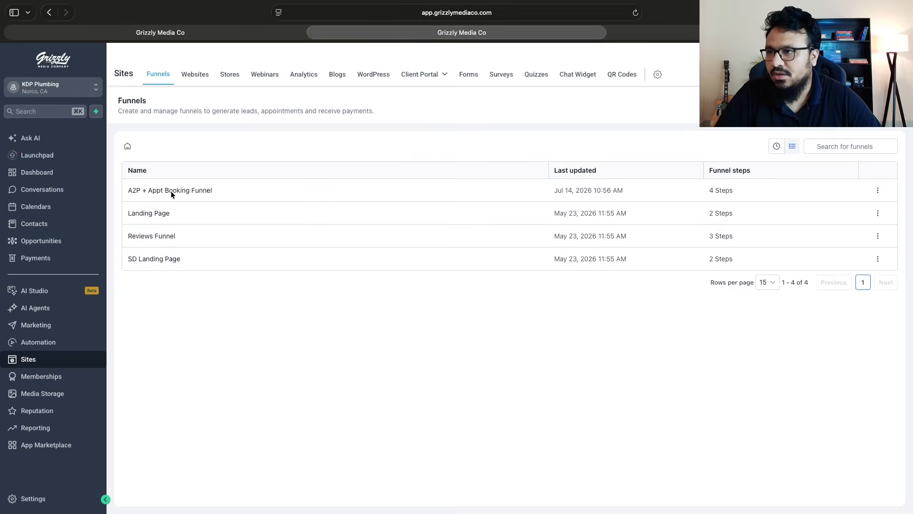
Switch from the Chat widget setup to the A2P + Appt Booking Funnel and open the funnel's settings
{"action": "left_click", "coordinate": [171, 188]}
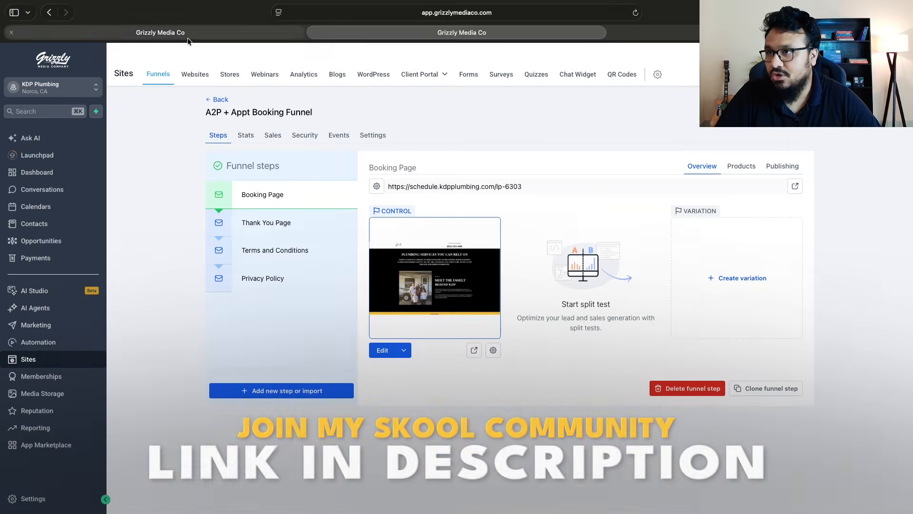
{"action": "left_click", "coordinate": [187, 36]}
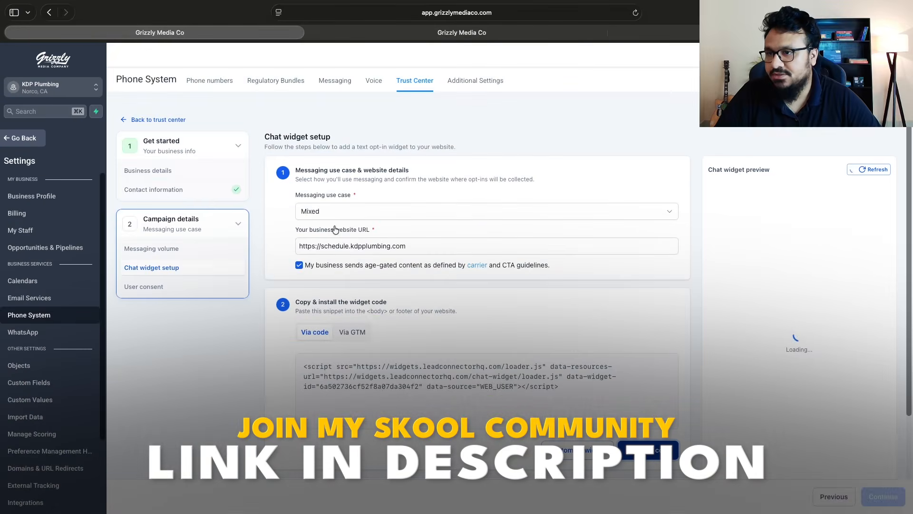
{"action": "left_click", "coordinate": [412, 32]}
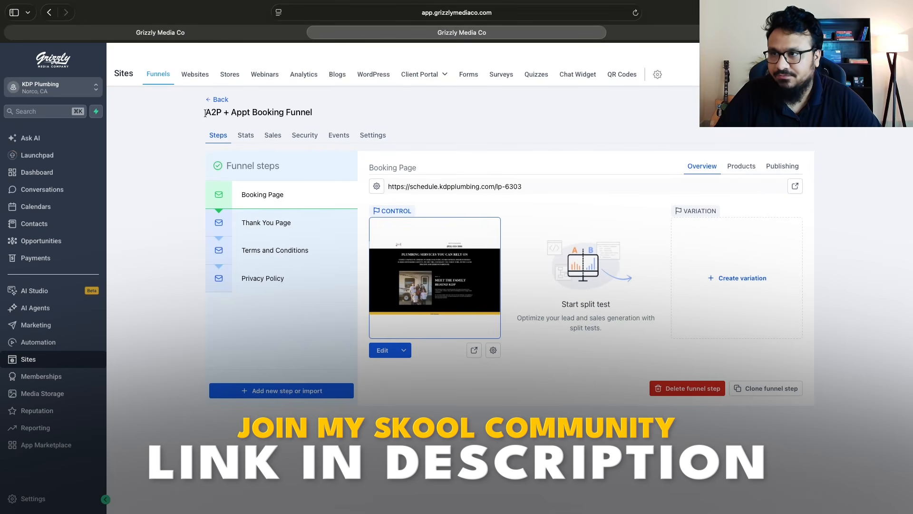
{"action": "left_click_drag", "start_coordinate": [205, 113], "coordinate": [313, 113]}
{"action": "left_click", "coordinate": [363, 135]}
Paste the copied chat widget code into the funnel's head tracking code and save the funnel settings
{"action": "scroll", "coordinate": [505, 280], "scroll_direction": "down", "scroll_amount": 3}
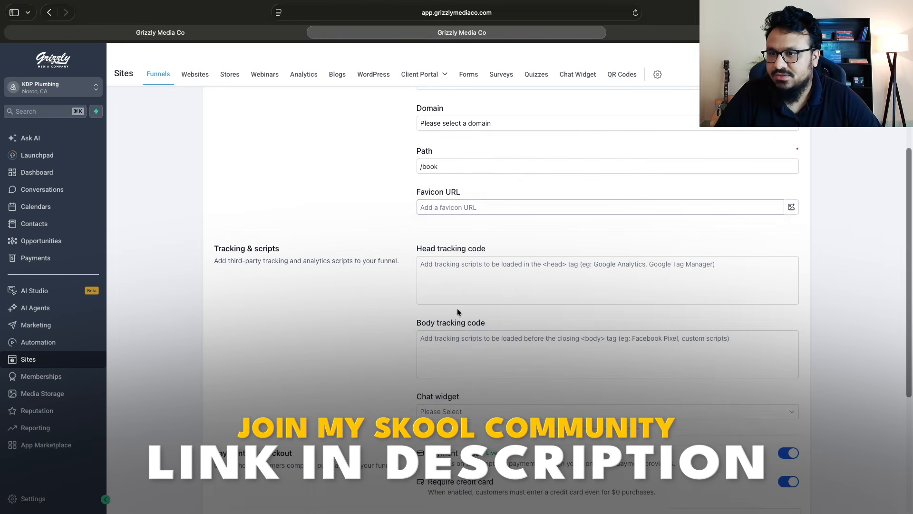
{"action": "left_click", "coordinate": [462, 285]}
{"action": "key", "text": "super+v"}
{"action": "scroll", "coordinate": [658, 387], "scroll_direction": "down", "scroll_amount": 4}
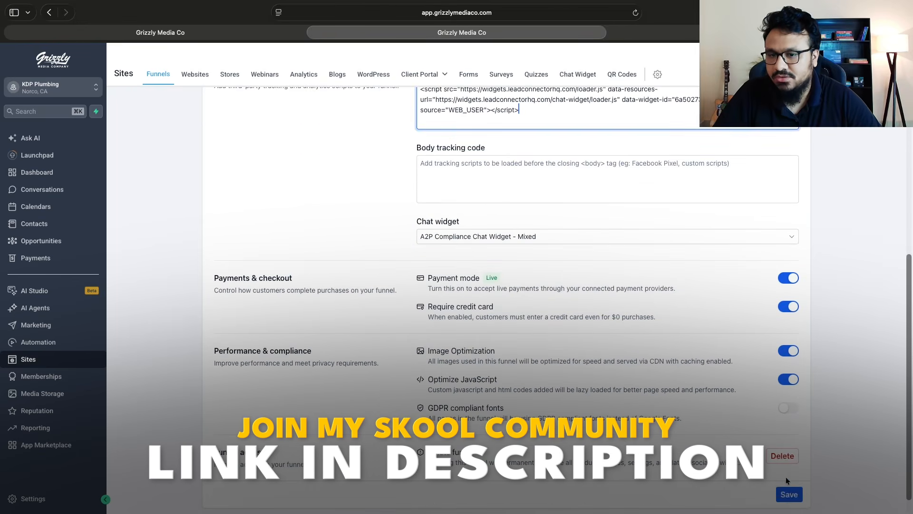
{"action": "left_click", "coordinate": [788, 494]}
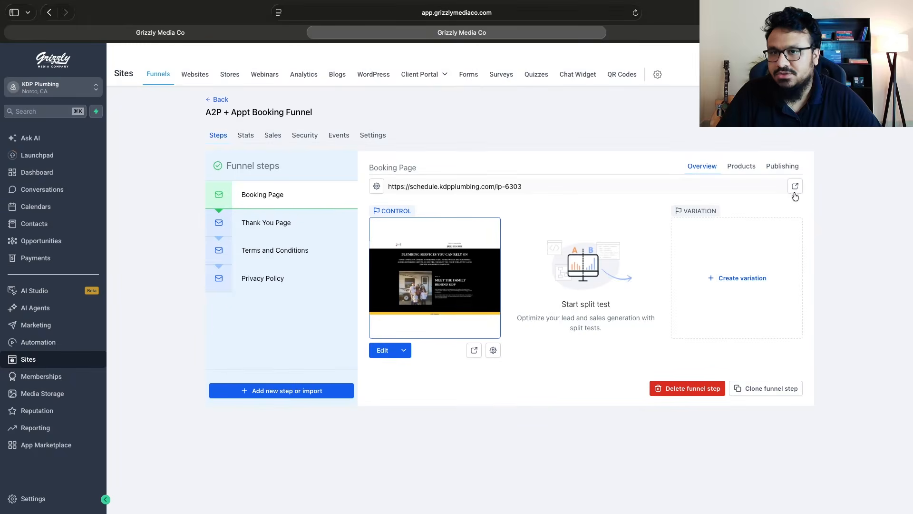
Open the live Booking Page and check it for the chat widget
{"action": "left_click", "coordinate": [794, 186]}
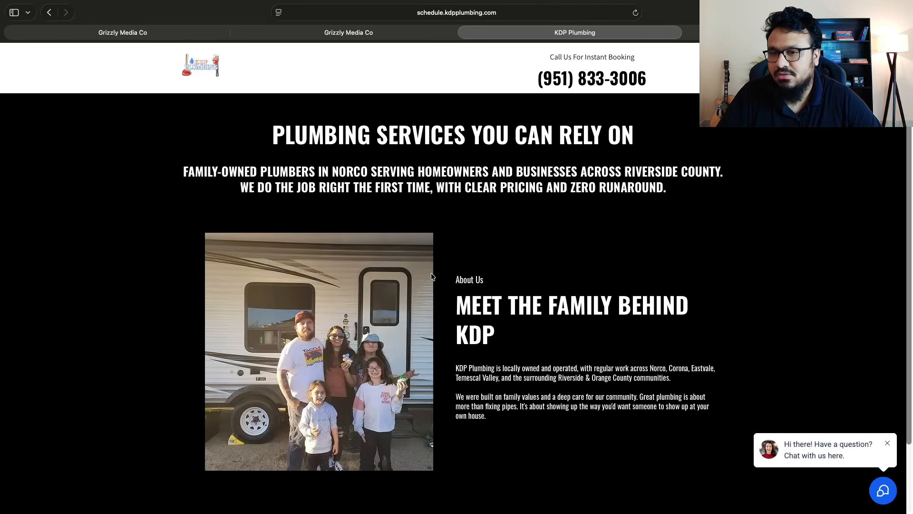
{"action": "scroll", "coordinate": [432, 277], "scroll_direction": "down", "scroll_amount": 2}
{"action": "scroll", "coordinate": [440, 200], "scroll_direction": "up", "scroll_amount": 2}
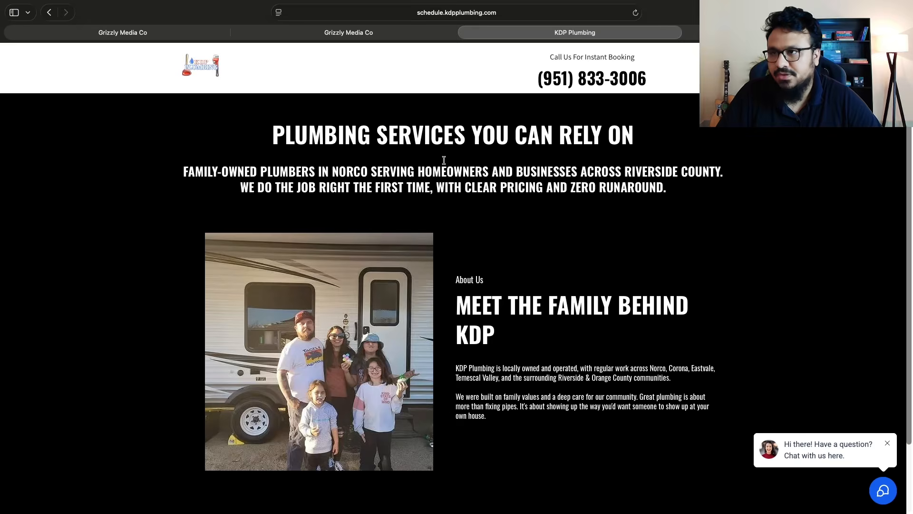
Return to the Trust Center's Chat widget setup, confirm the website compliance check, and continue to User consent with the widget code copied
{"action": "left_click", "coordinate": [331, 37]}
{"action": "left_click", "coordinate": [196, 36]}
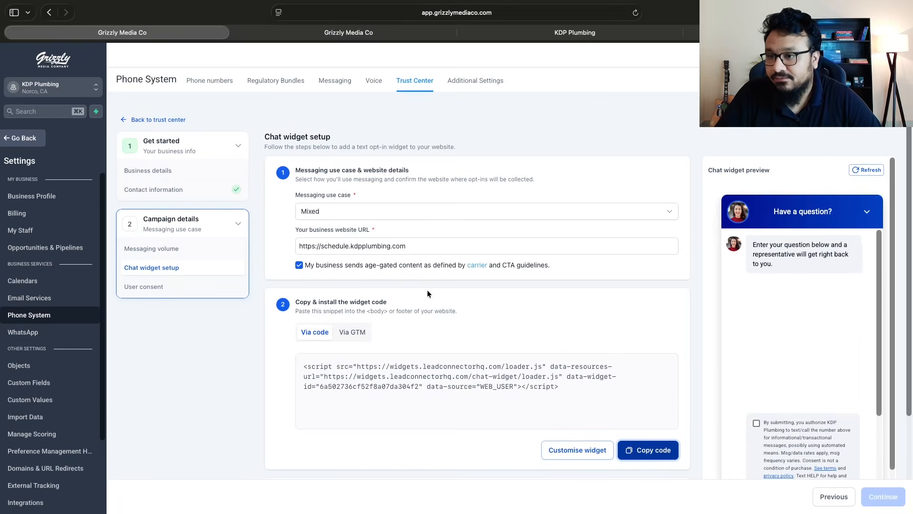
{"action": "scroll", "coordinate": [603, 459], "scroll_direction": "down", "scroll_amount": 3}
{"action": "left_click", "coordinate": [299, 395]}
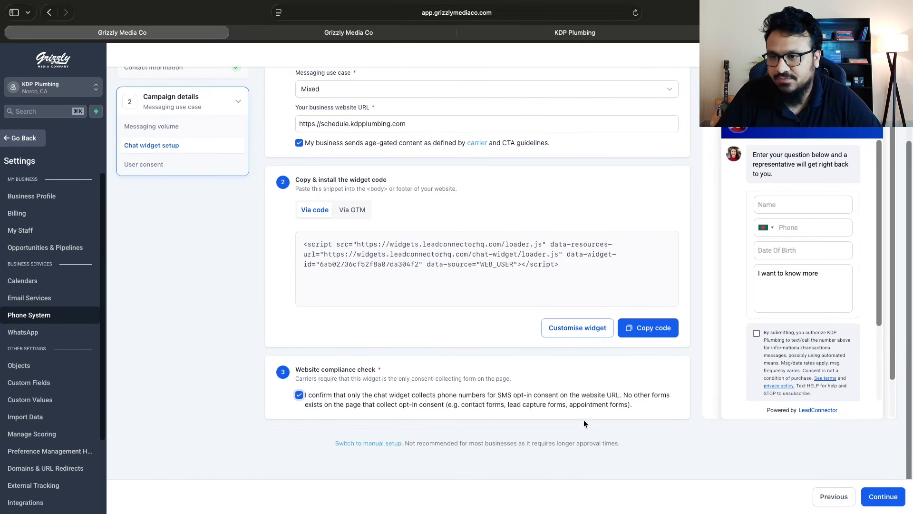
{"action": "left_click", "coordinate": [871, 502]}
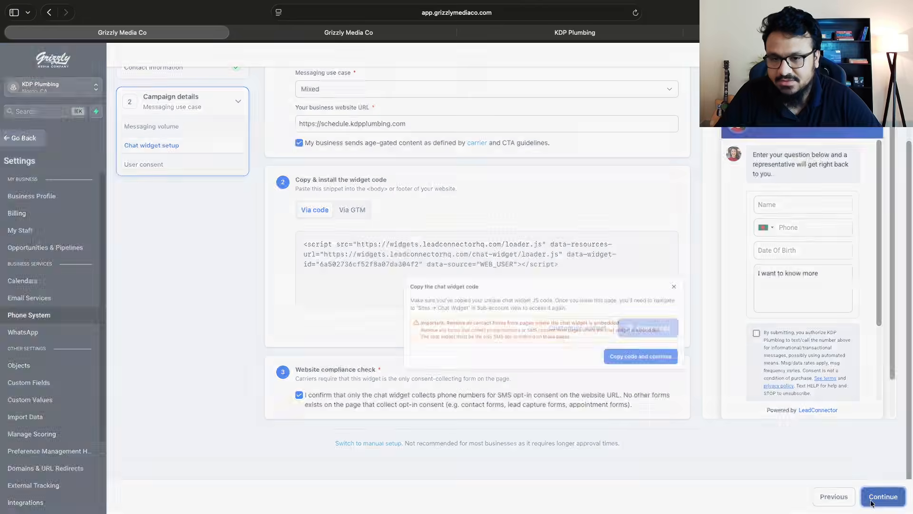
{"action": "left_click", "coordinate": [572, 322]}
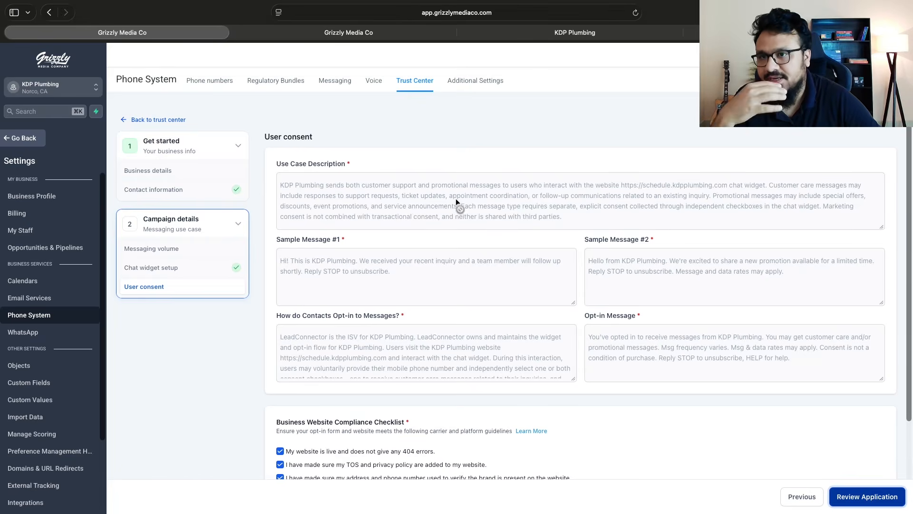
Examine the User consent messages and Business Website Compliance Checklist, and start the application's compliance review
{"action": "scroll", "coordinate": [479, 212], "scroll_direction": "down", "scroll_amount": 4}
{"action": "scroll", "coordinate": [512, 266], "scroll_direction": "down", "scroll_amount": 2}
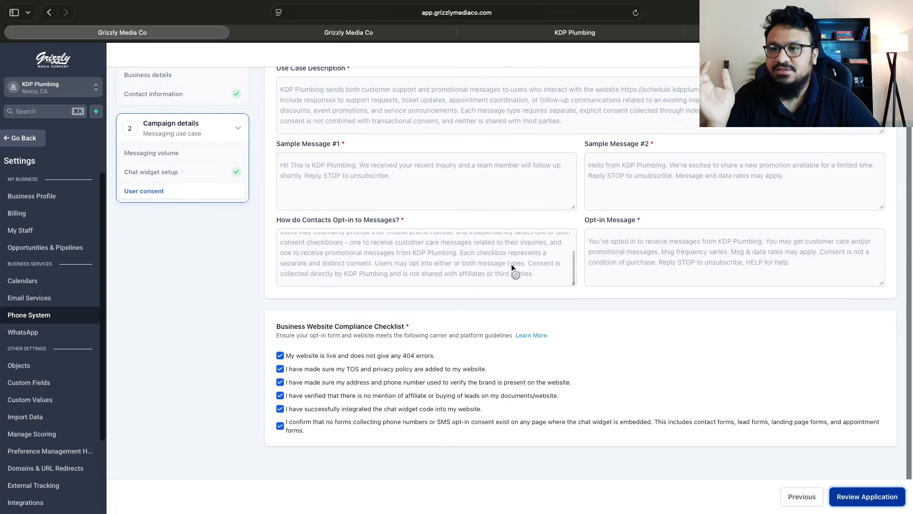
{"action": "scroll", "coordinate": [513, 266], "scroll_direction": "up", "scroll_amount": 4}
{"action": "scroll", "coordinate": [521, 333], "scroll_direction": "down", "scroll_amount": 5}
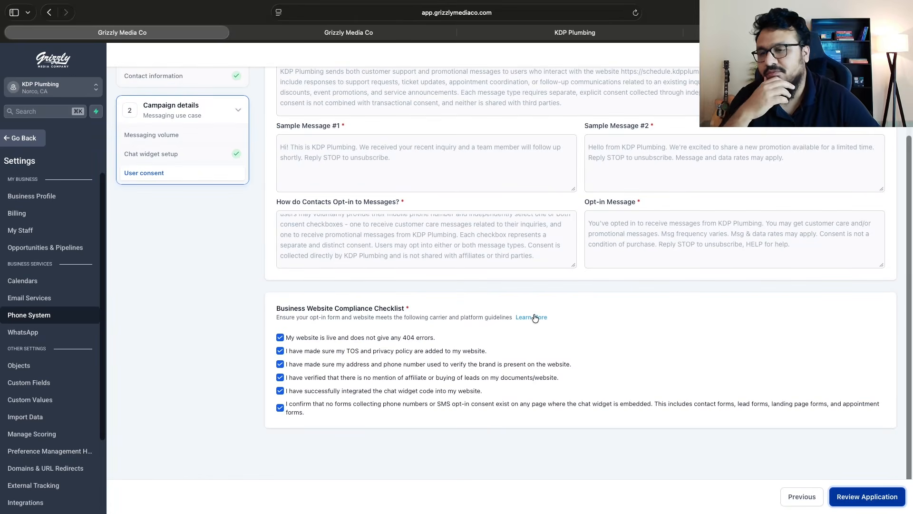
{"action": "scroll", "coordinate": [534, 317], "scroll_direction": "up", "scroll_amount": 3}
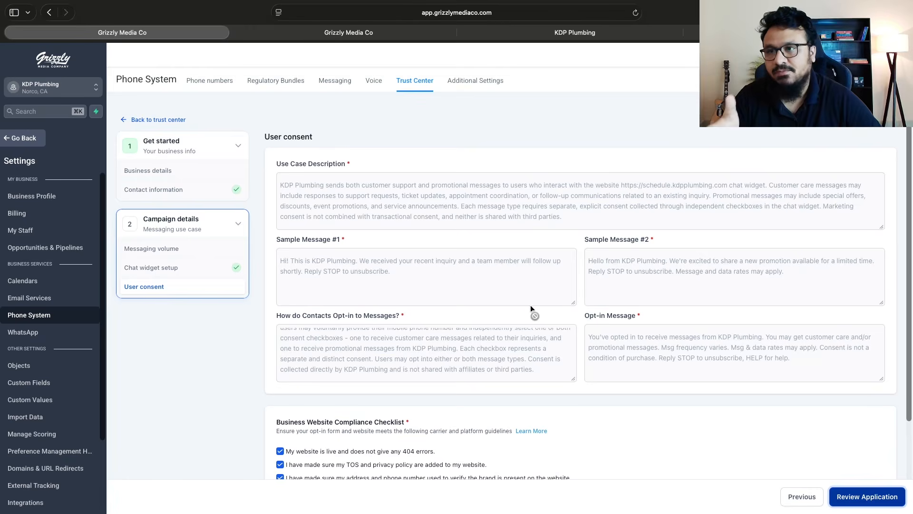
{"action": "scroll", "coordinate": [532, 307], "scroll_direction": "down", "scroll_amount": 3}
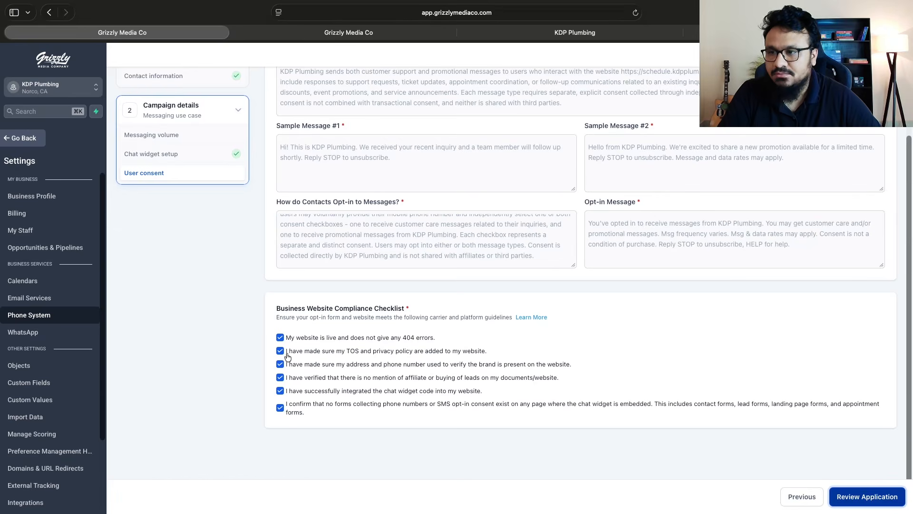
{"action": "left_click", "coordinate": [868, 500]}
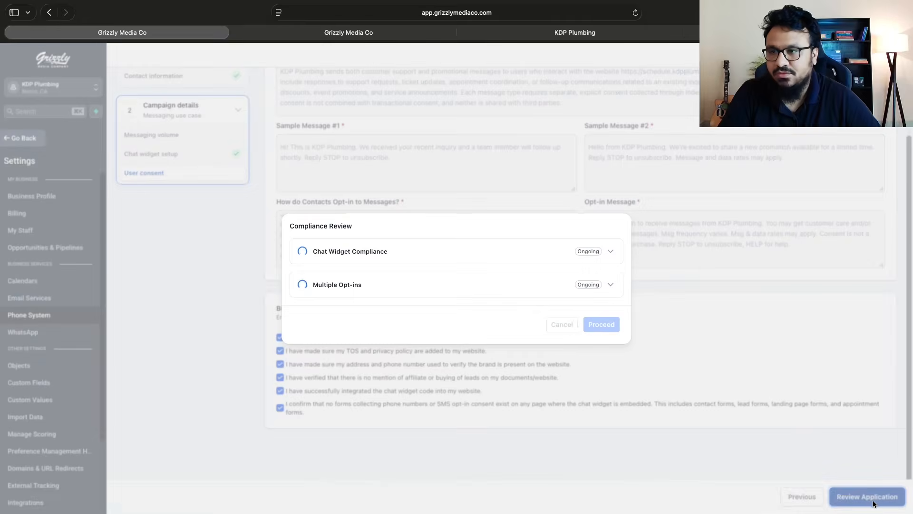